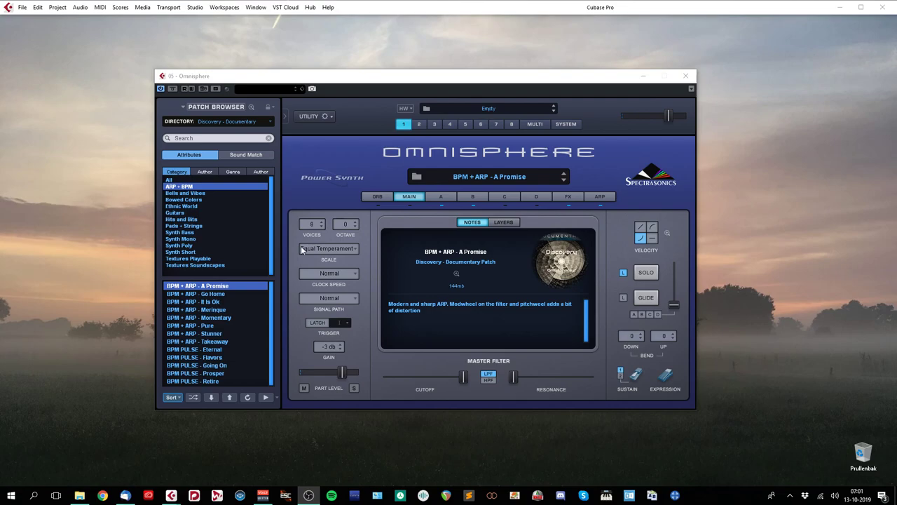
# Audition the ARP + BPM patches Merinque, Momentary, Stunner, Takeaway, Flavors and Prosper, loading them one after another.
pyautogui.click(212, 312)
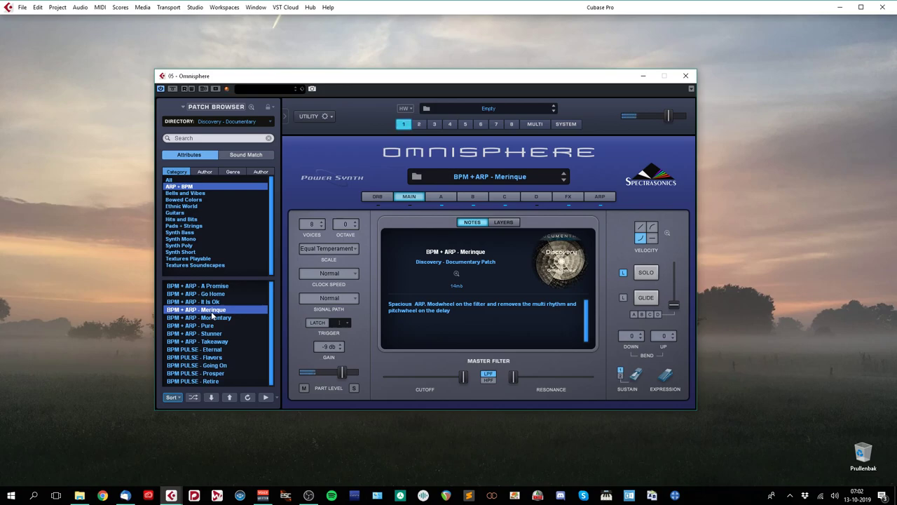
pyautogui.click(210, 319)
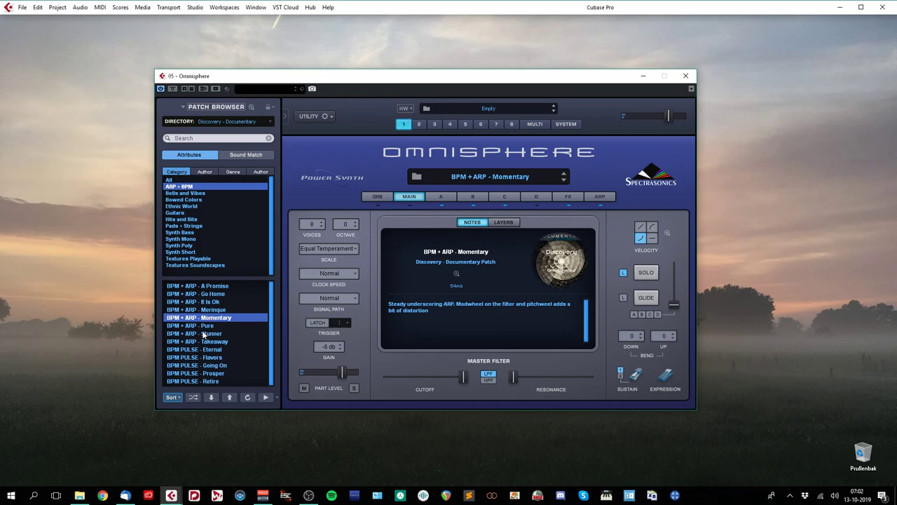
pyautogui.click(203, 334)
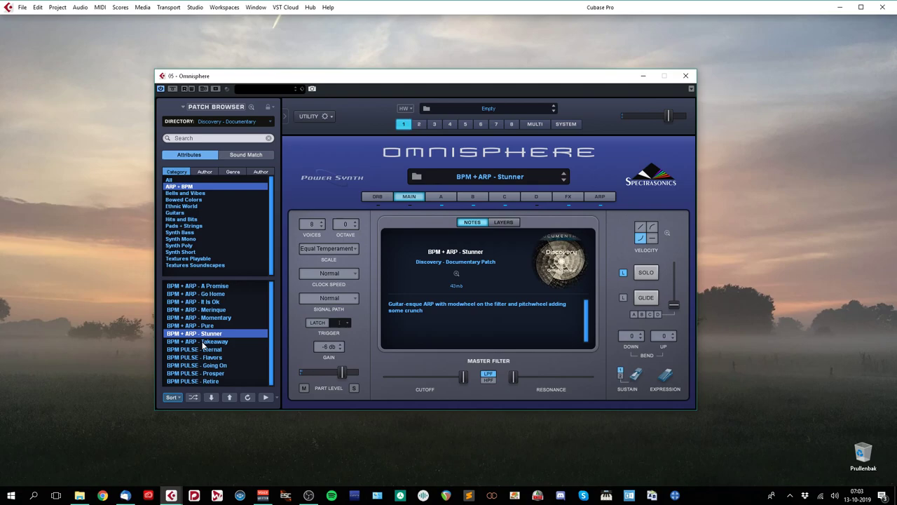
pyautogui.click(202, 343)
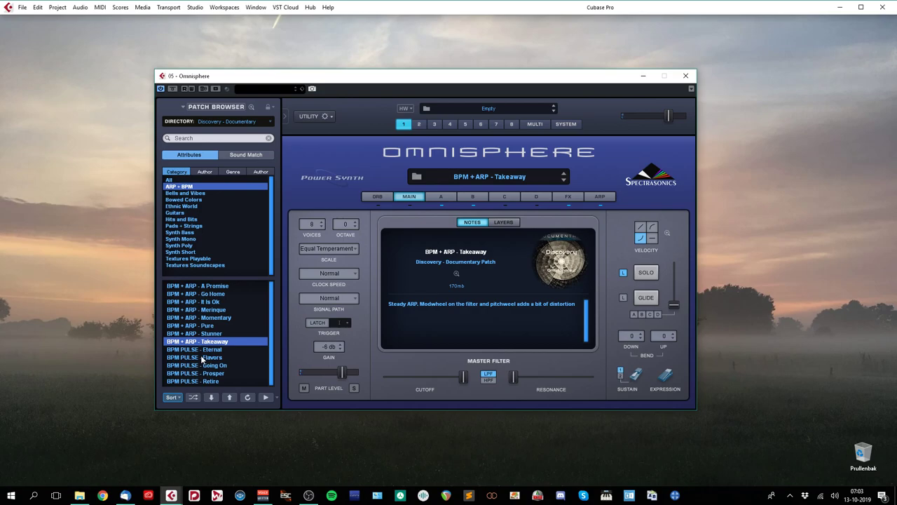
pyautogui.click(203, 357)
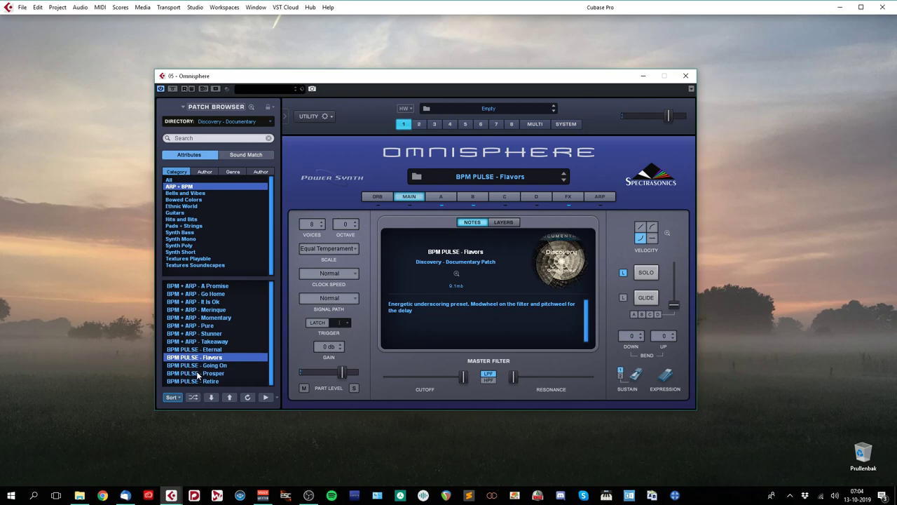
pyautogui.click(198, 374)
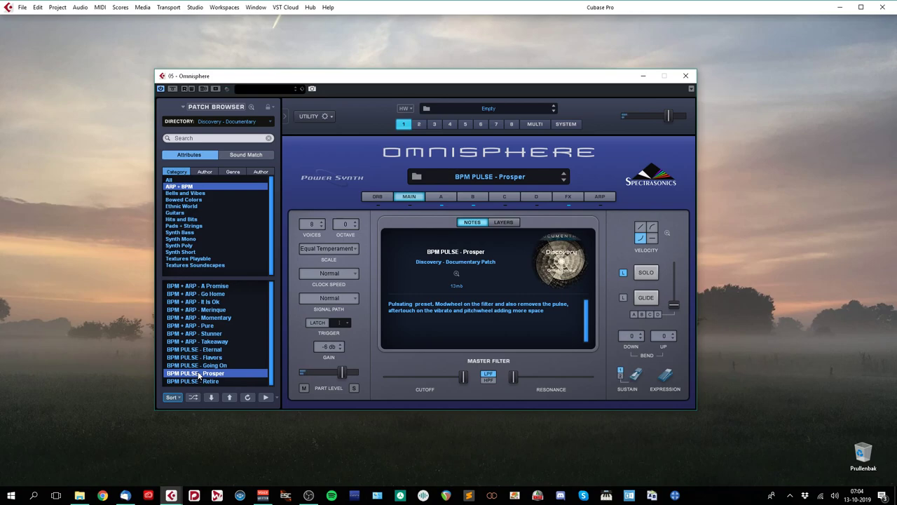
# Filter the patches to Bells and Vibes and audition BELL - Black, Grey, Matters and White in turn.
pyautogui.click(183, 193)
pyautogui.click(190, 287)
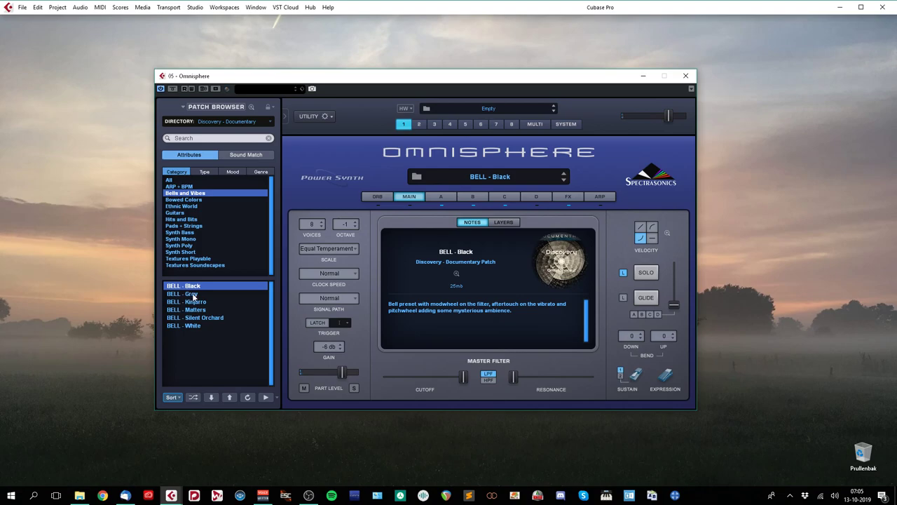
pyautogui.click(194, 295)
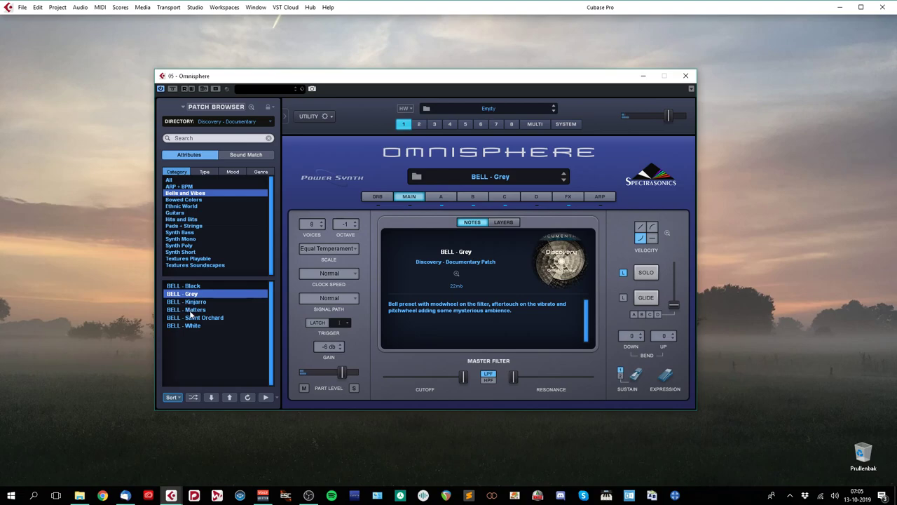
pyautogui.click(190, 311)
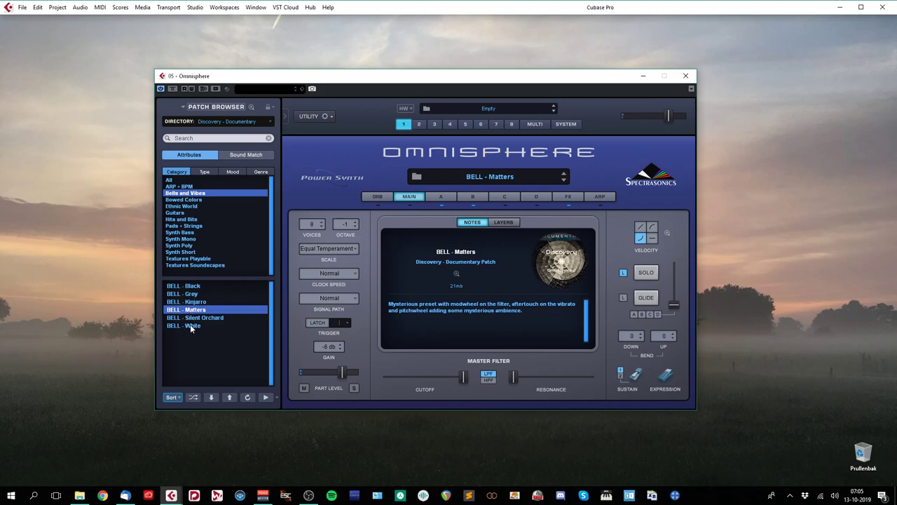
pyautogui.click(190, 326)
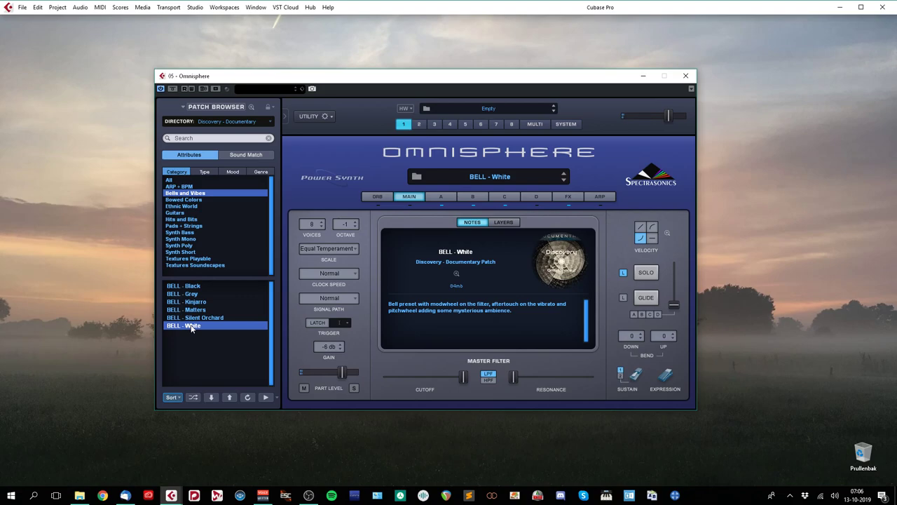
# Audition the Bowed Colors patches BOWED - Changes and BOWED - Perpetual, and dismiss the incoming mail notification.
pyautogui.click(187, 202)
pyautogui.click(203, 286)
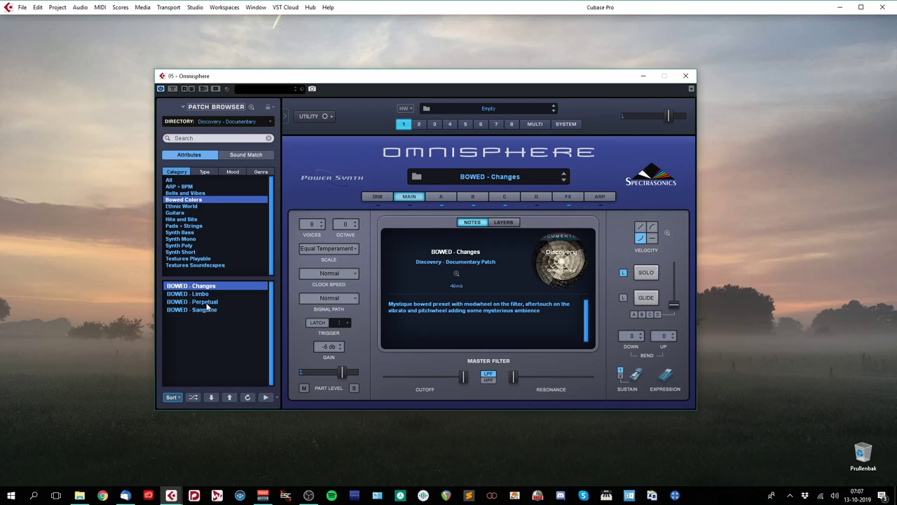
pyautogui.click(207, 302)
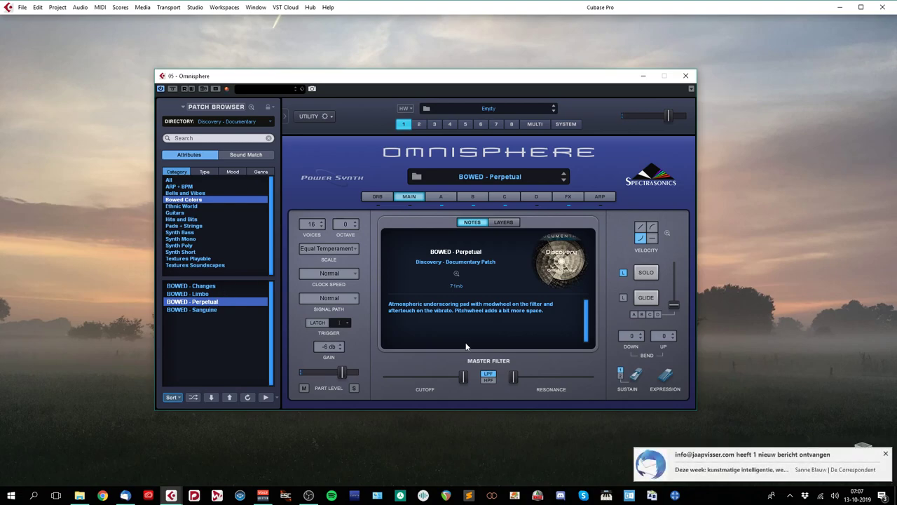
pyautogui.click(886, 455)
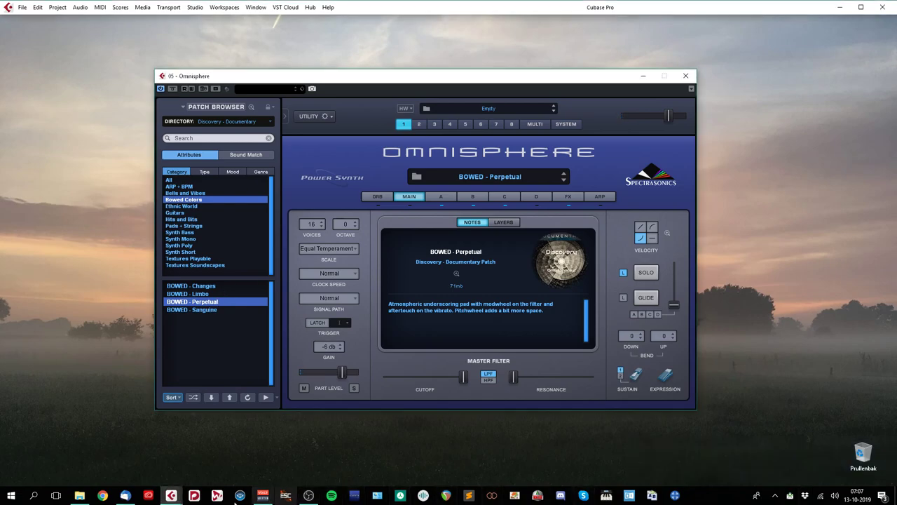
# Filter the patches to Ethnic World and audition ETHNIC - Azure, Ecarune, Experience, Needles and Sing in turn.
pyautogui.click(182, 206)
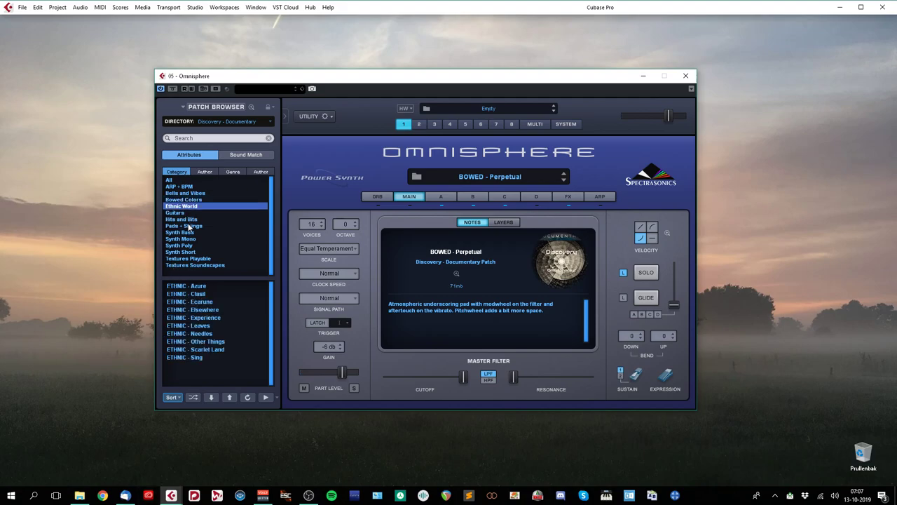
pyautogui.click(199, 287)
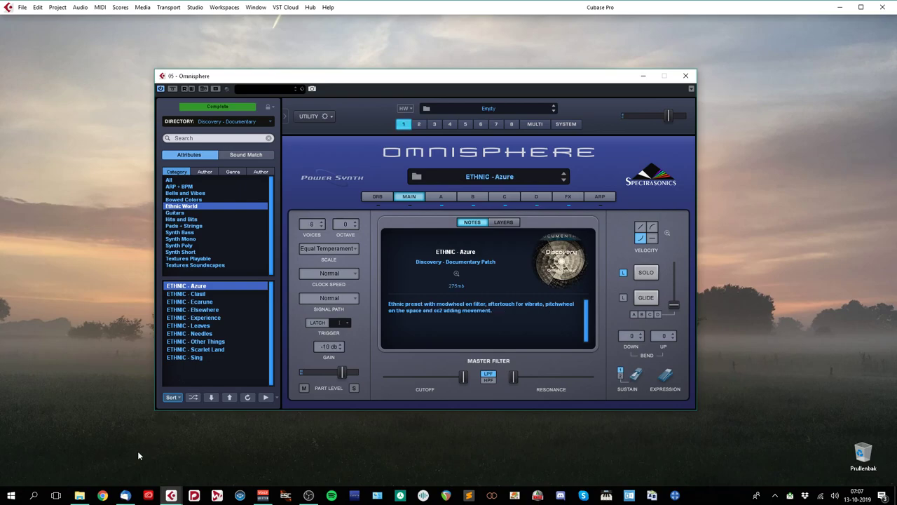
pyautogui.click(124, 495)
pyautogui.click(283, 358)
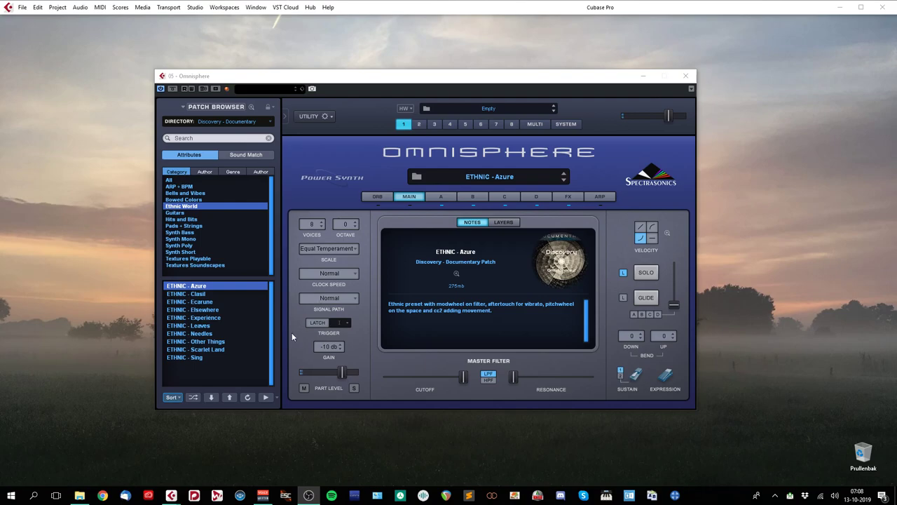
pyautogui.click(198, 303)
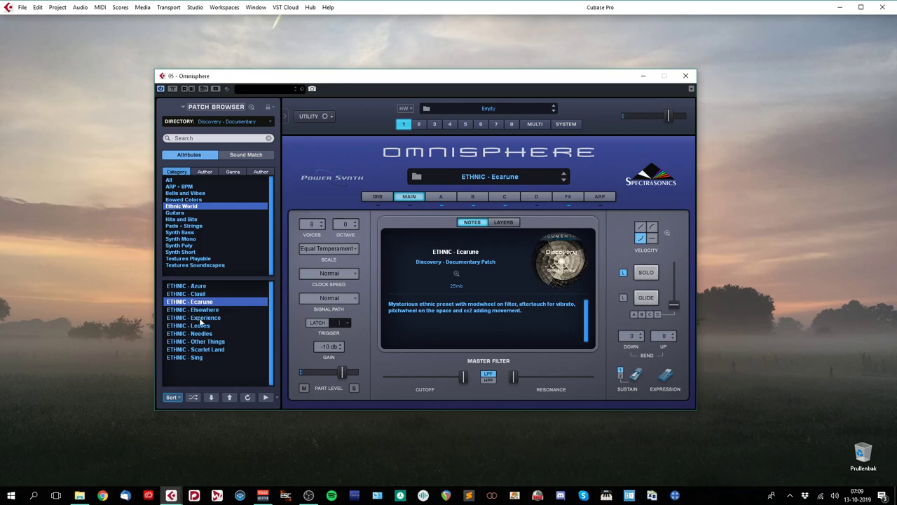
pyautogui.click(201, 319)
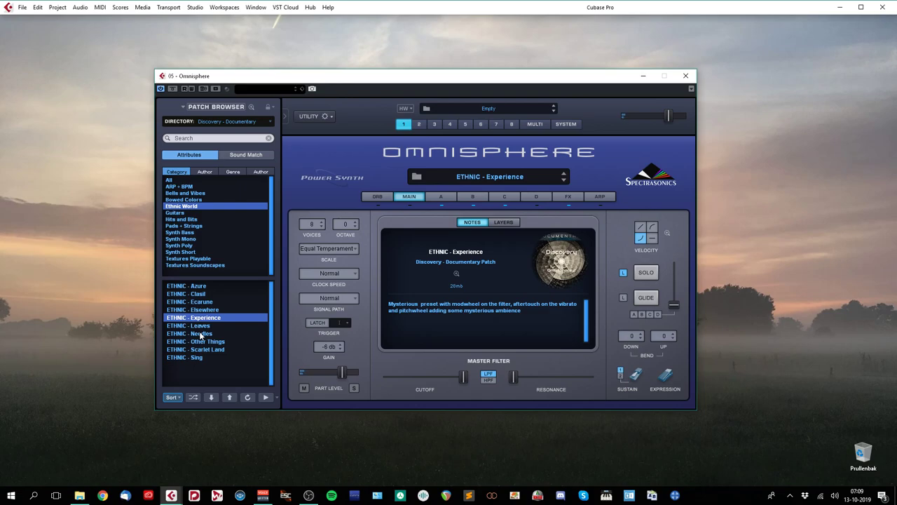
pyautogui.click(201, 336)
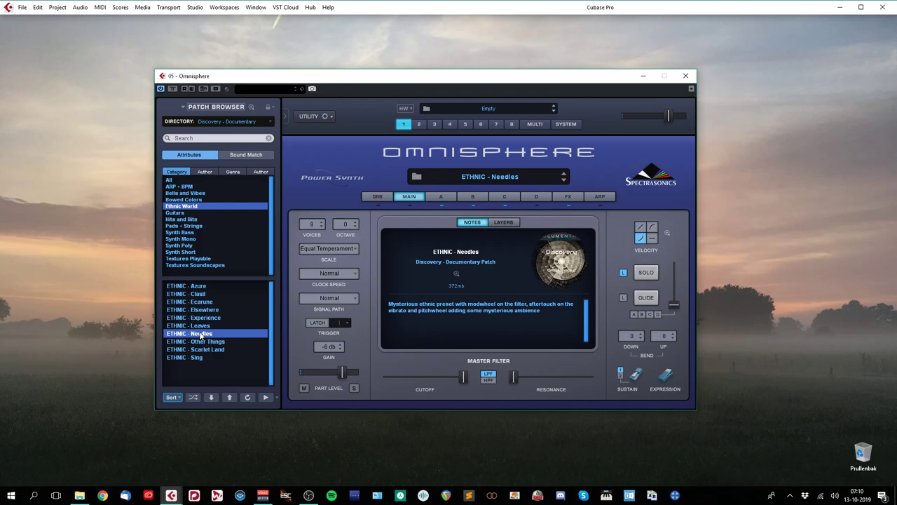
pyautogui.click(195, 359)
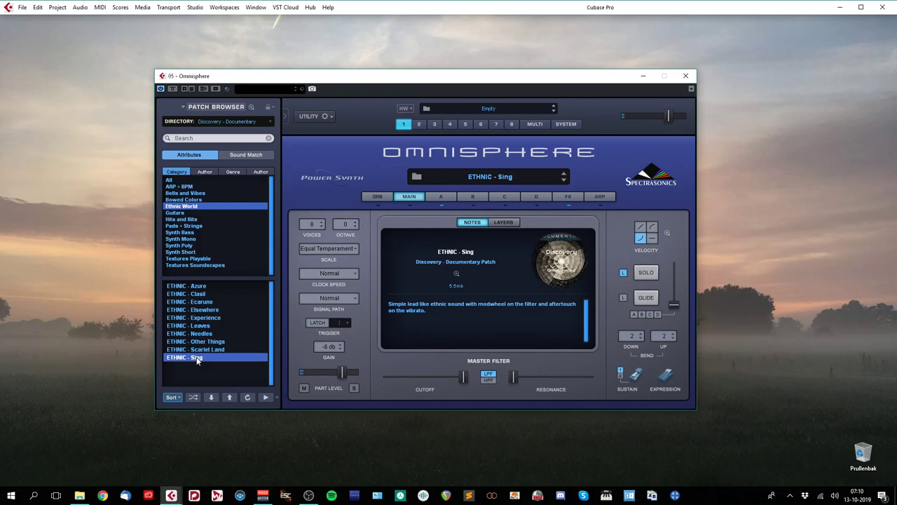
# Audition the Guitars patches GTR - Earthling, Souls, Tender and Us, plus PLUCK - Giving and October.
pyautogui.click(176, 213)
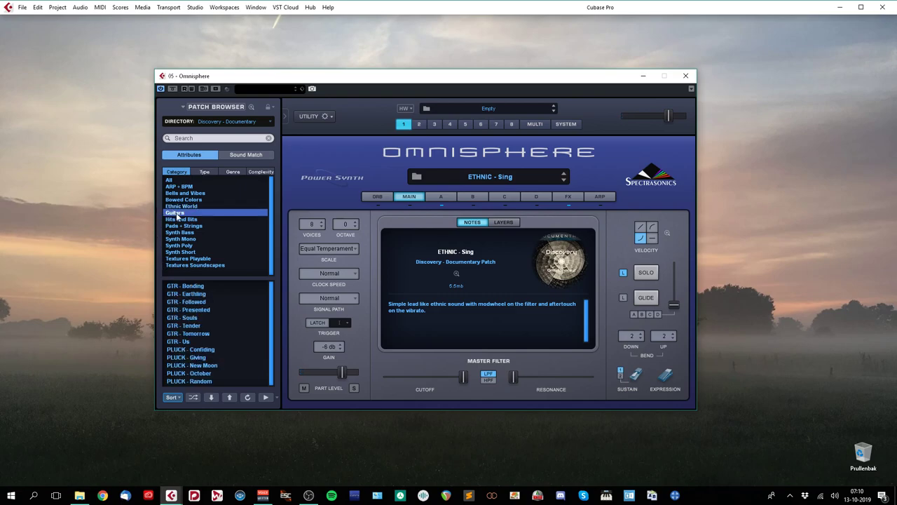
pyautogui.click(192, 294)
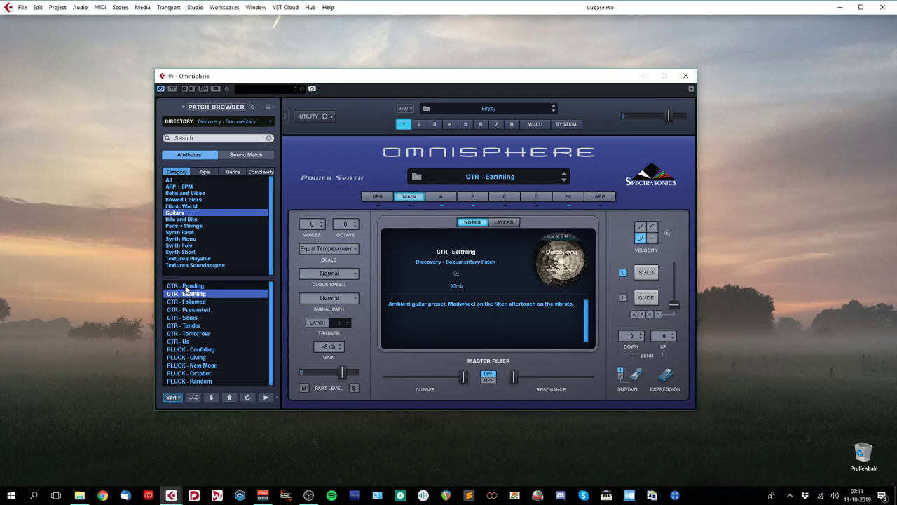
pyautogui.click(190, 319)
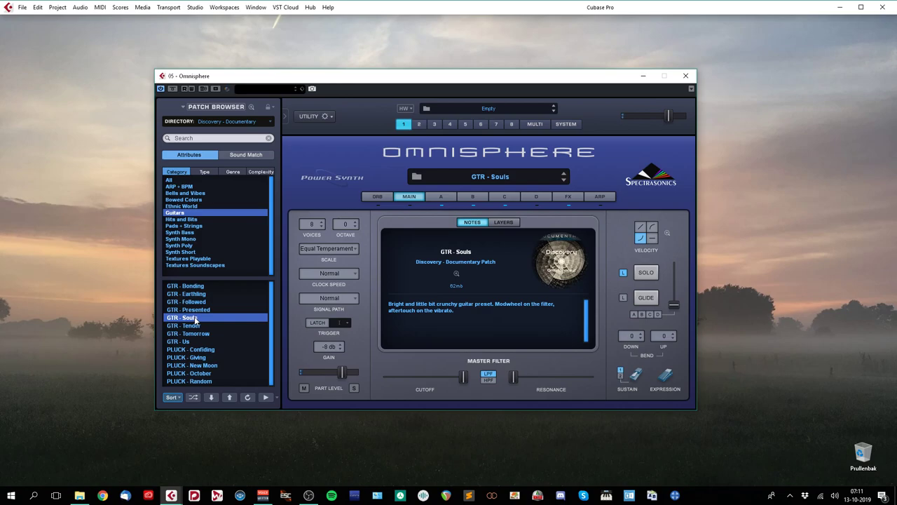
pyautogui.click(188, 329)
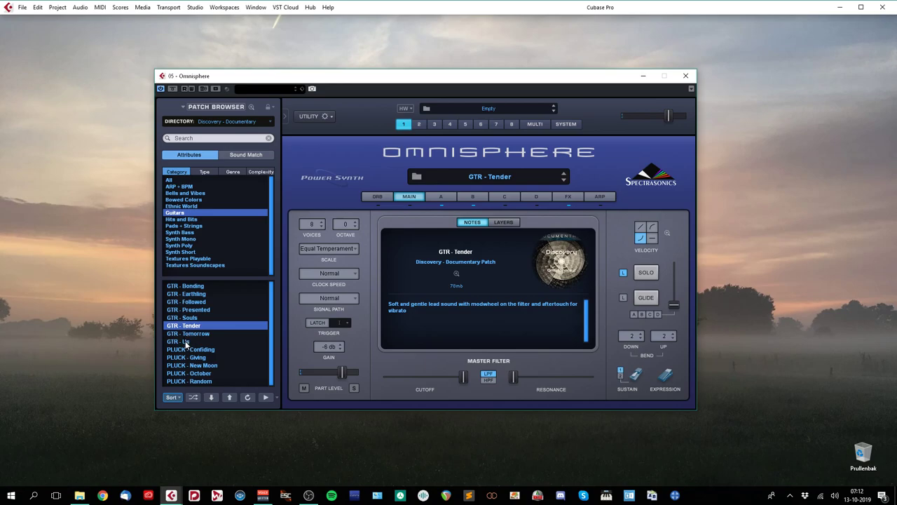
pyautogui.click(186, 342)
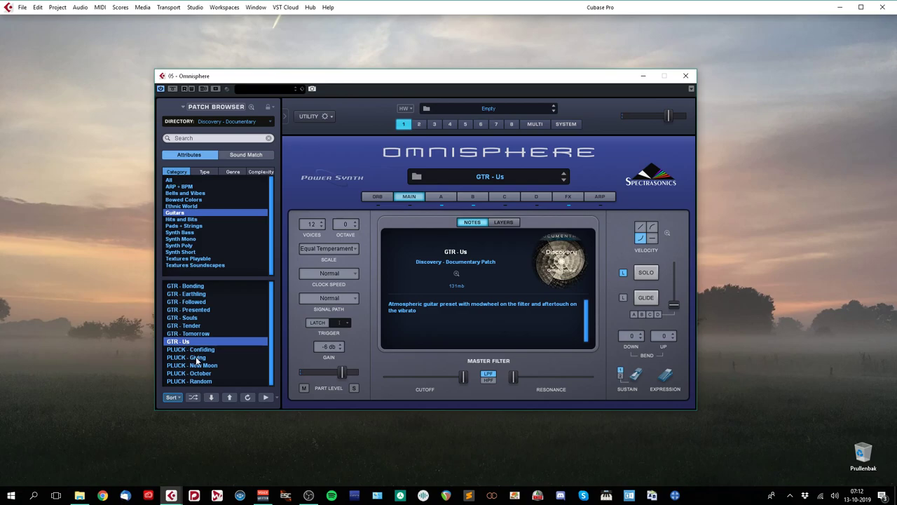
pyautogui.click(198, 359)
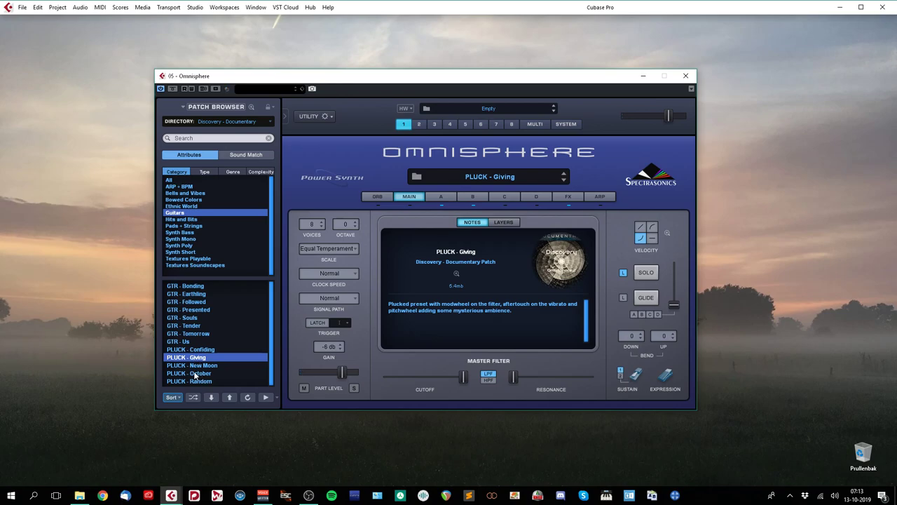
pyautogui.click(196, 375)
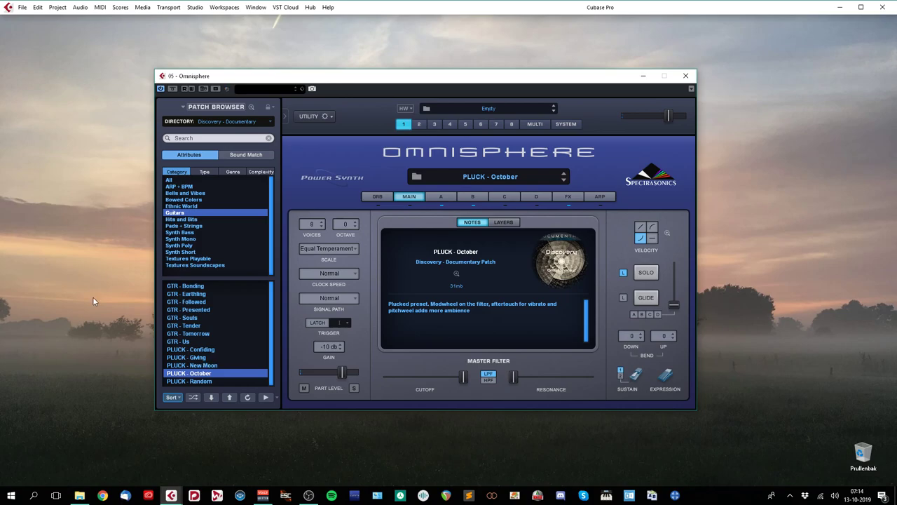
# Filter the patches to Hits and Bits and audition PERC - Coloured, Convert and Destiny in turn.
pyautogui.click(174, 218)
pyautogui.click(190, 286)
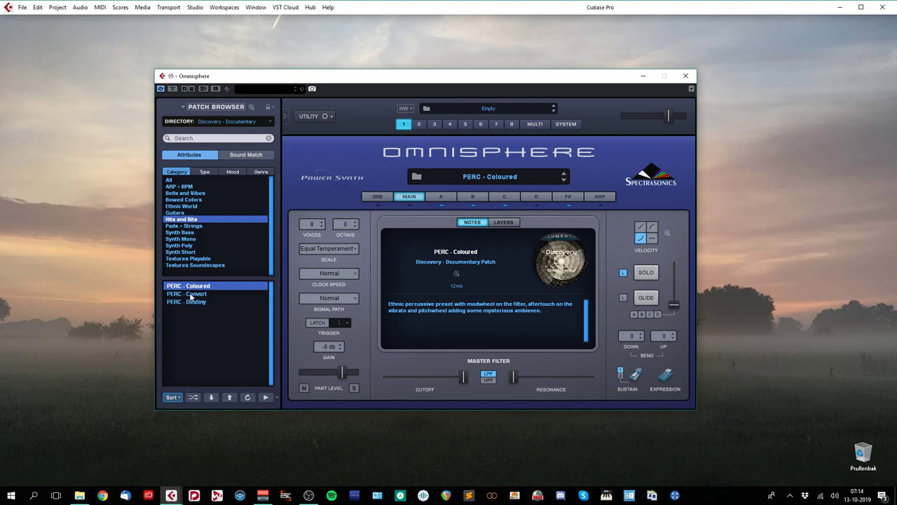
pyautogui.click(190, 296)
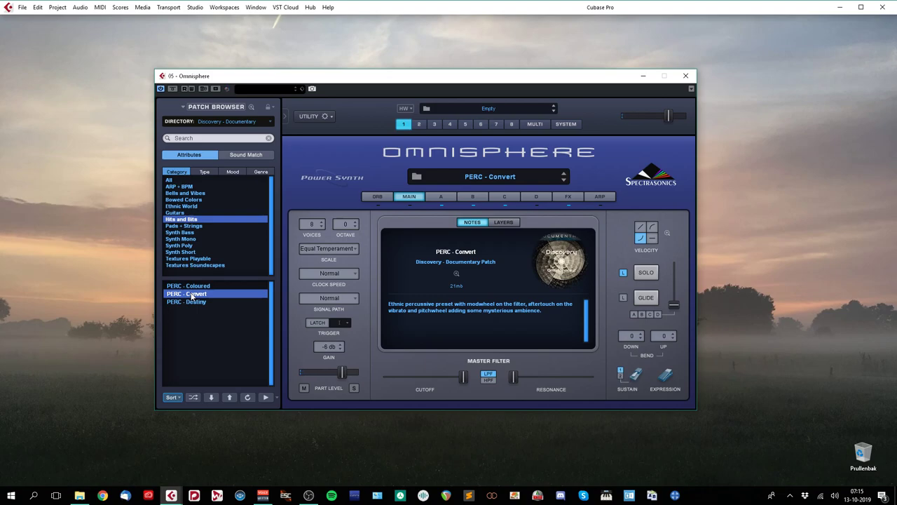
pyautogui.click(193, 302)
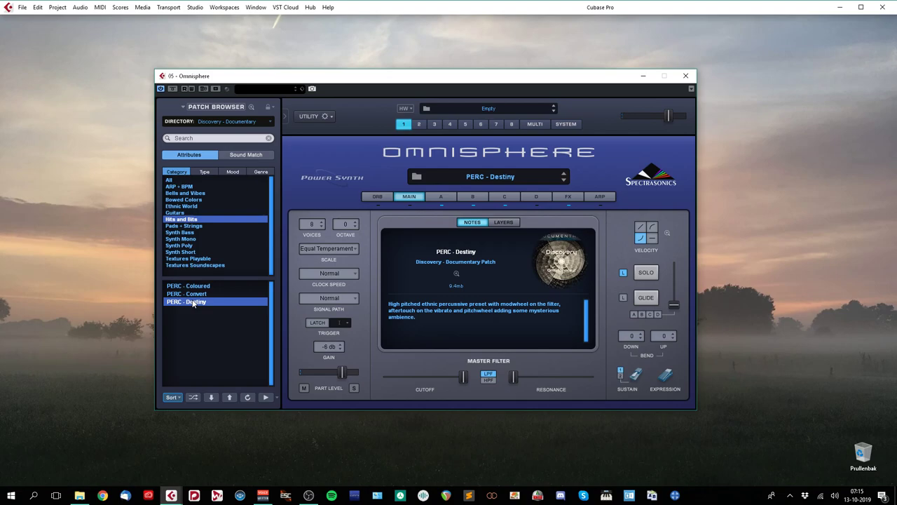
# Filter the patches to Pads + Strings and audition PAD - Afterlife, Be One, Exodus and Output in turn.
pyautogui.click(178, 225)
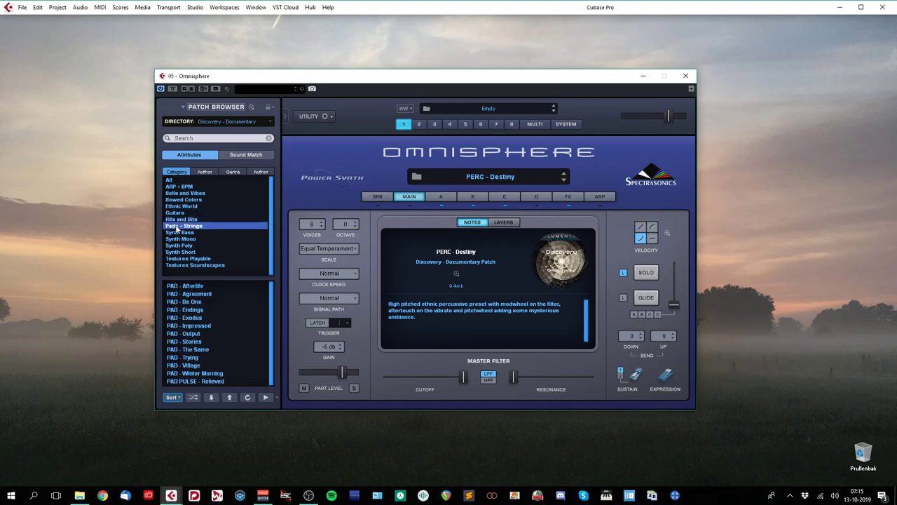
pyautogui.click(193, 287)
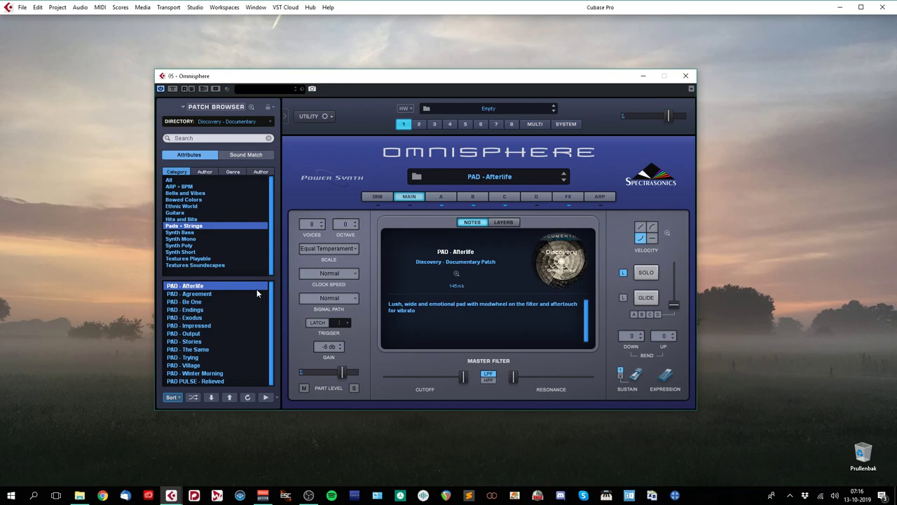
pyautogui.click(204, 302)
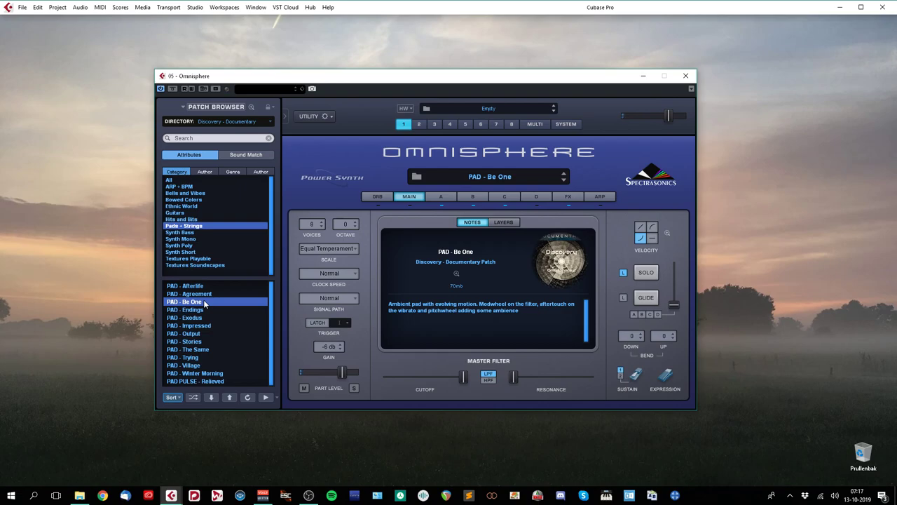
pyautogui.click(190, 319)
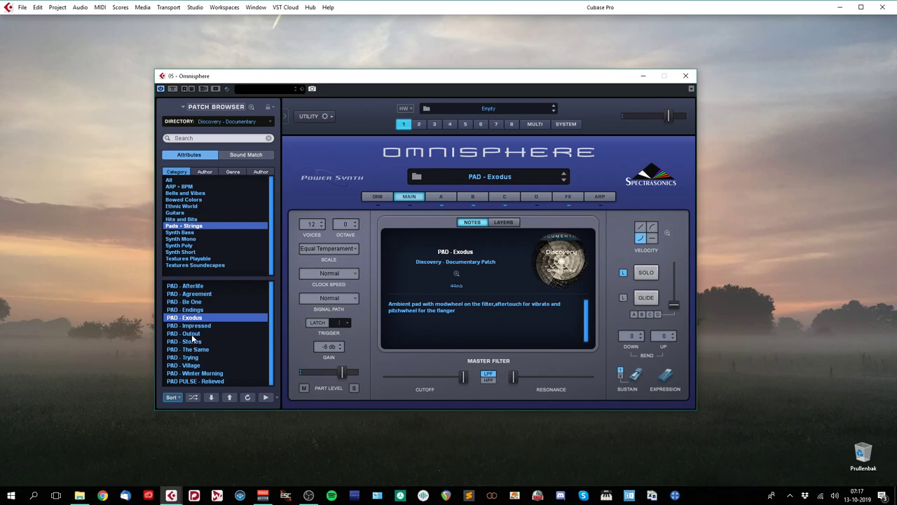
pyautogui.click(192, 335)
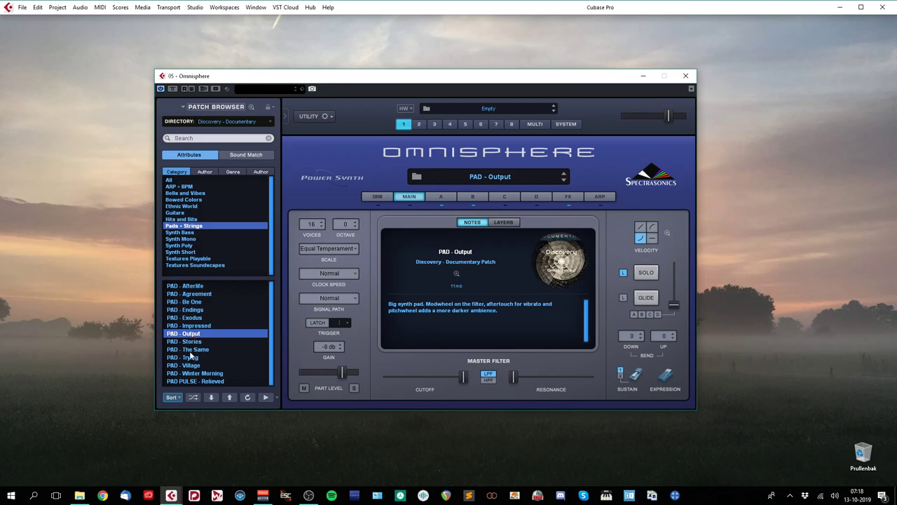
# Audition the Pads + Strings patches PAD - The Same, Village and Winter Morning in turn.
pyautogui.click(190, 352)
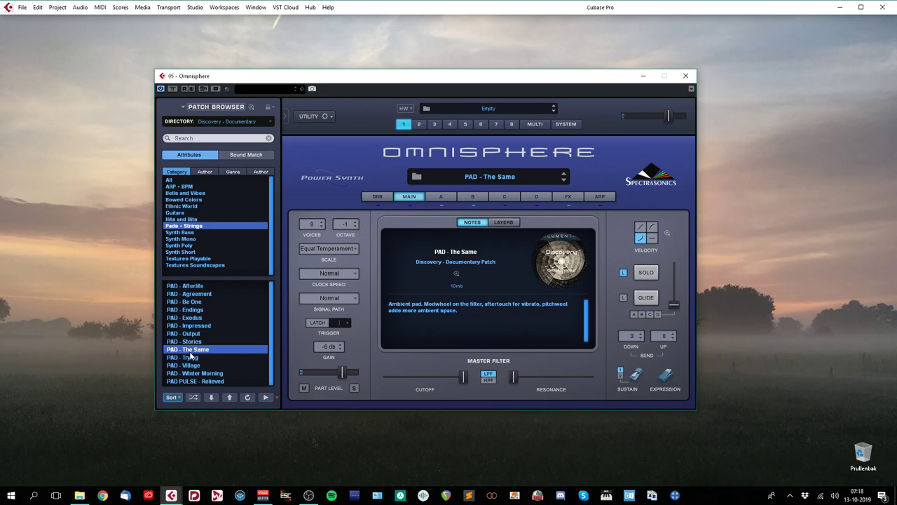
pyautogui.click(187, 366)
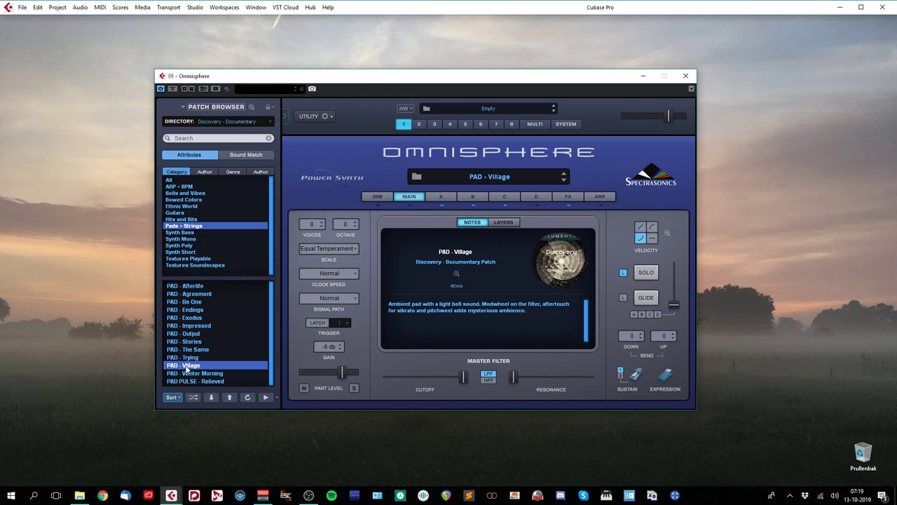
pyautogui.click(188, 373)
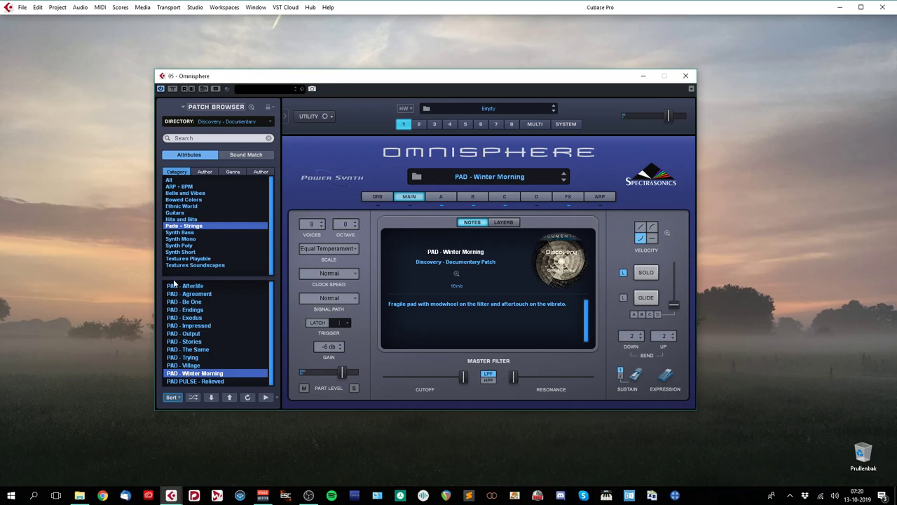
# Filter the patches to Synth Bass and audition BASS - Absorb, BASS - Example and BASS PULSE - Cinamon in turn.
pyautogui.click(179, 233)
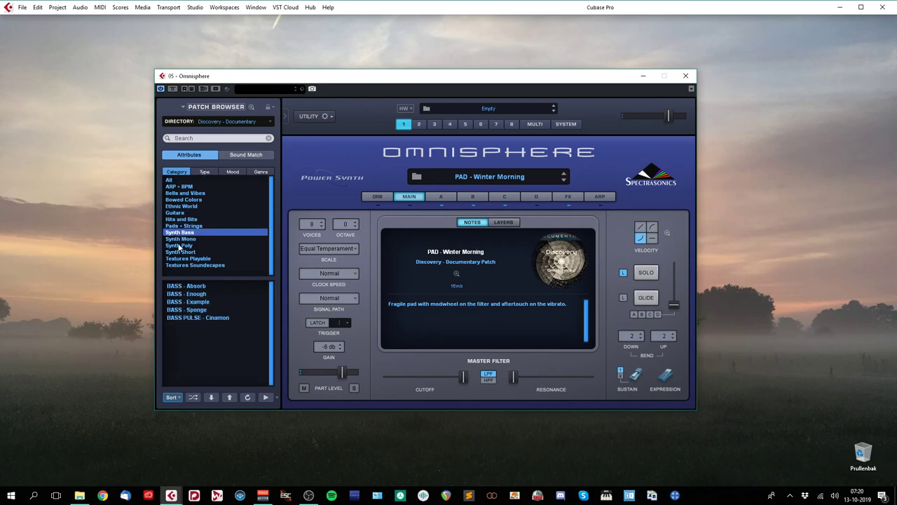
pyautogui.click(188, 286)
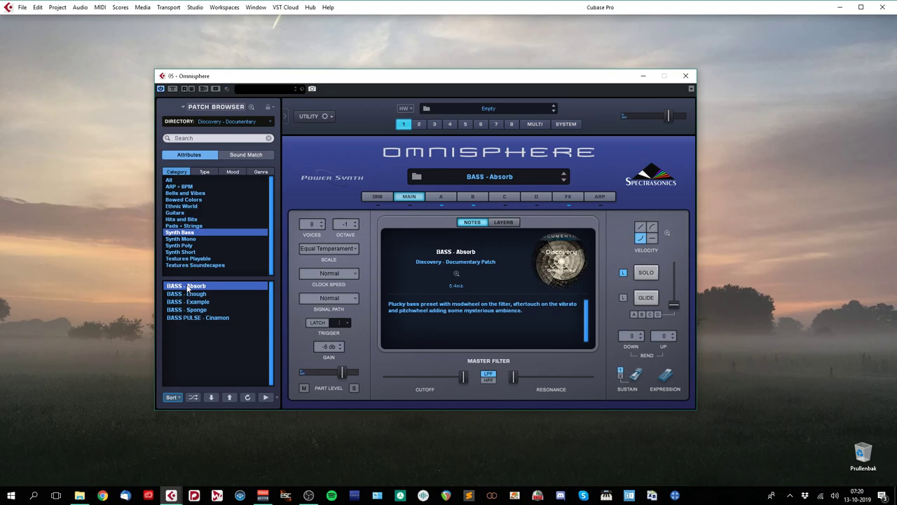
pyautogui.click(193, 302)
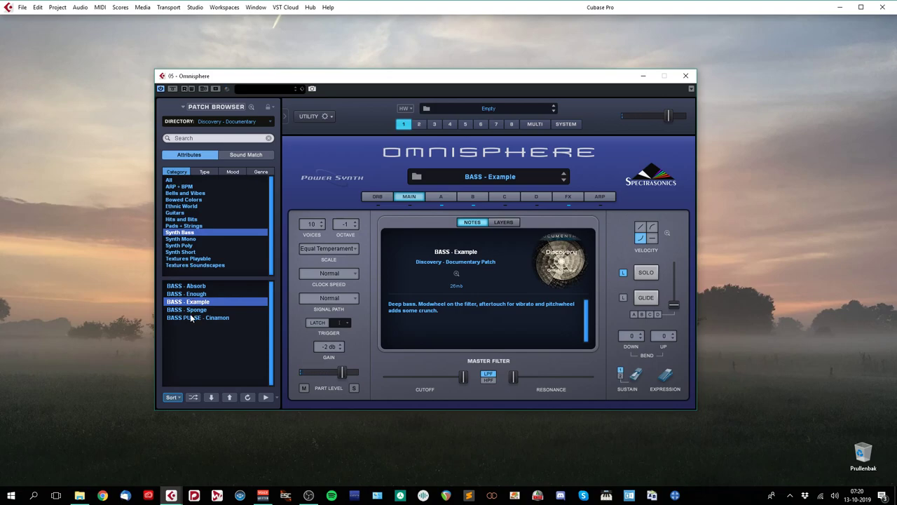
pyautogui.click(191, 317)
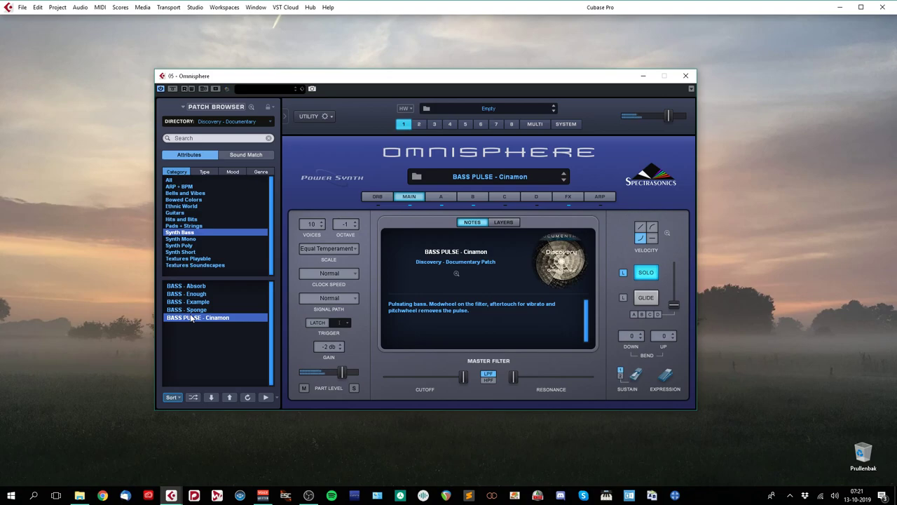
# Filter the patches to Synth Mono and audition LEAD - Craving and LEAD - Those Moments.
pyautogui.click(180, 239)
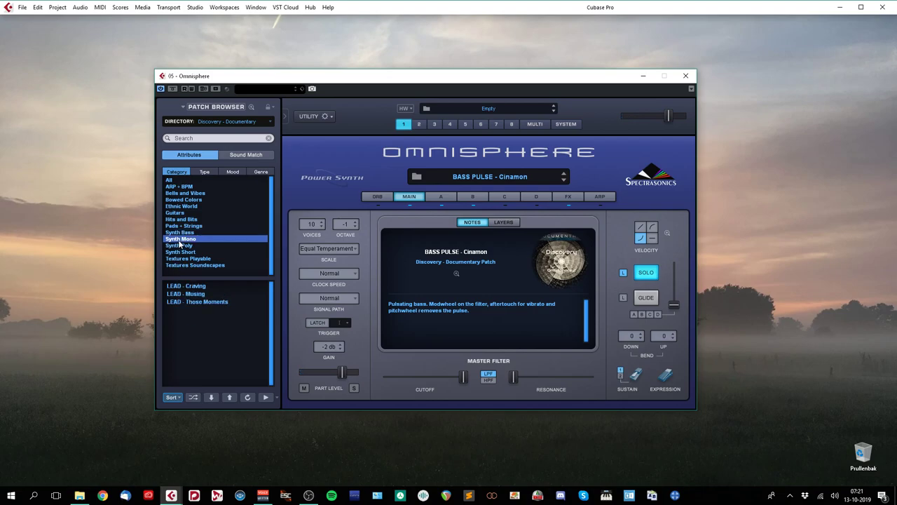
pyautogui.click(183, 286)
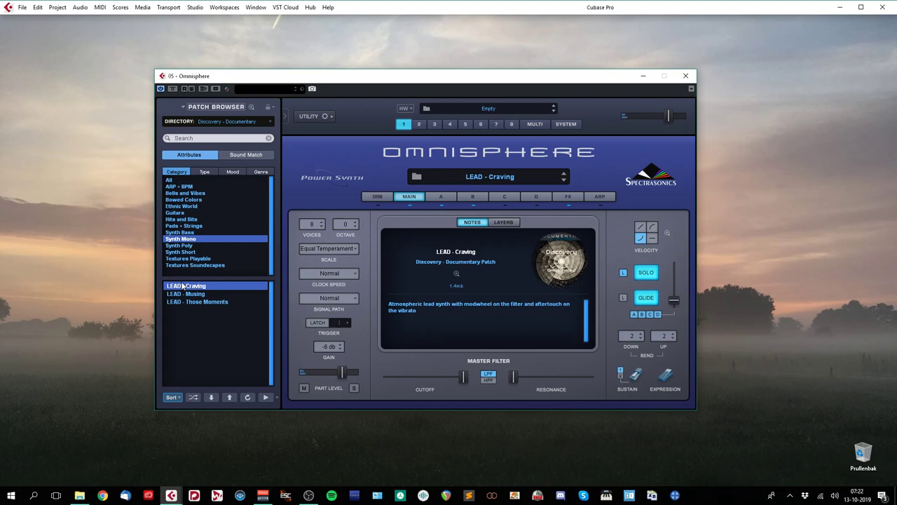
pyautogui.click(189, 303)
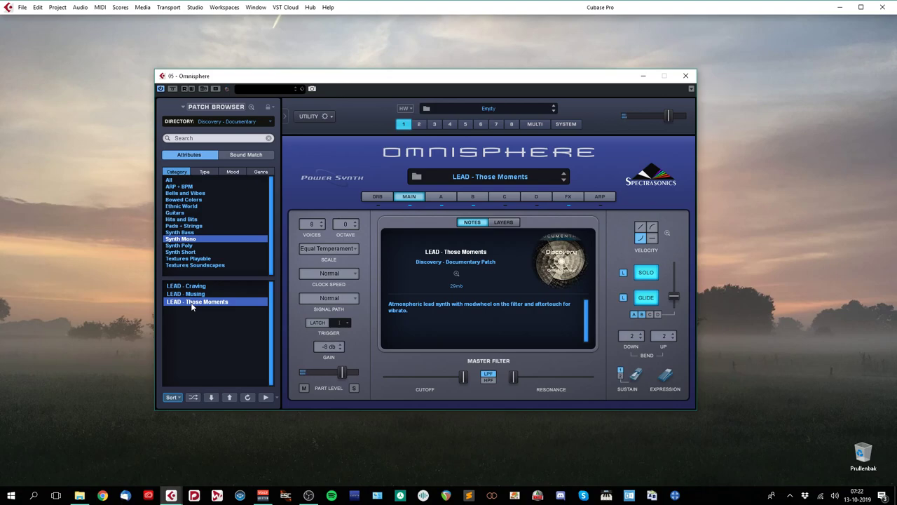
# Filter the patches to Synth Poly and audition SYN - Bitter, Hollowed and Salty in turn.
pyautogui.click(184, 245)
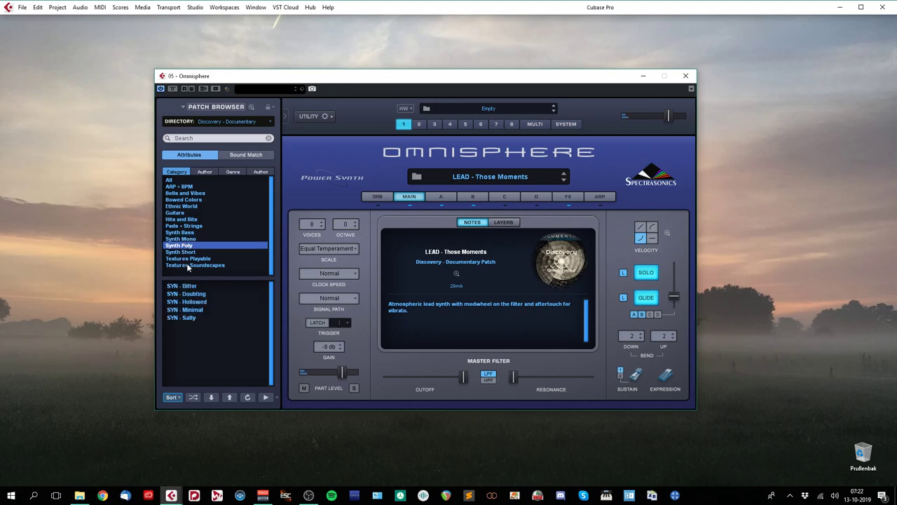
pyautogui.click(190, 287)
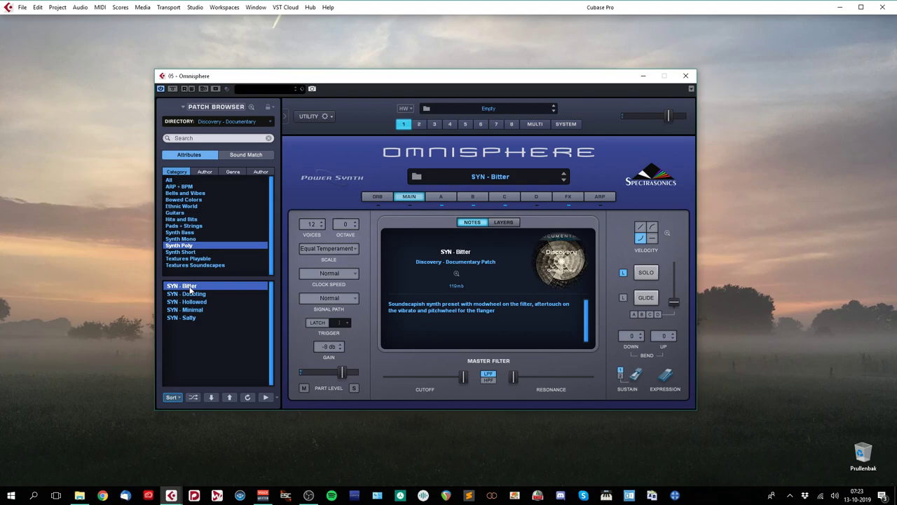
pyautogui.click(198, 302)
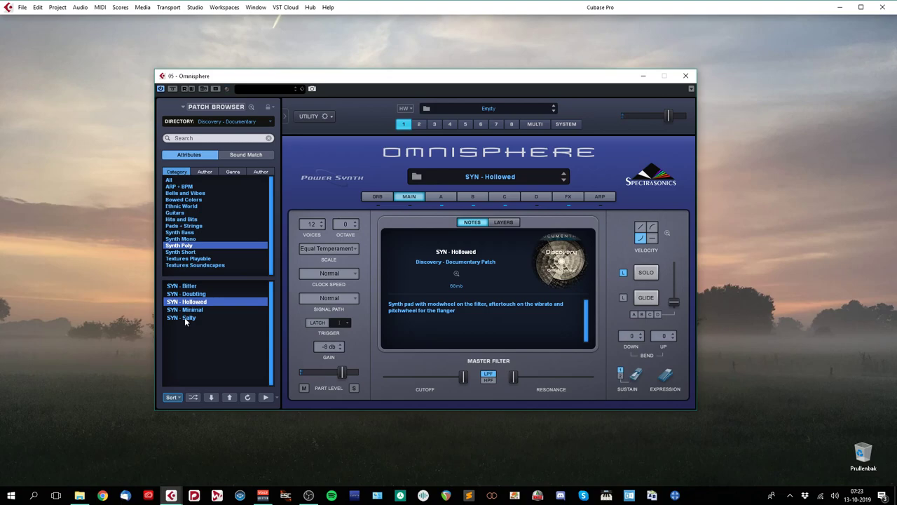
pyautogui.click(185, 318)
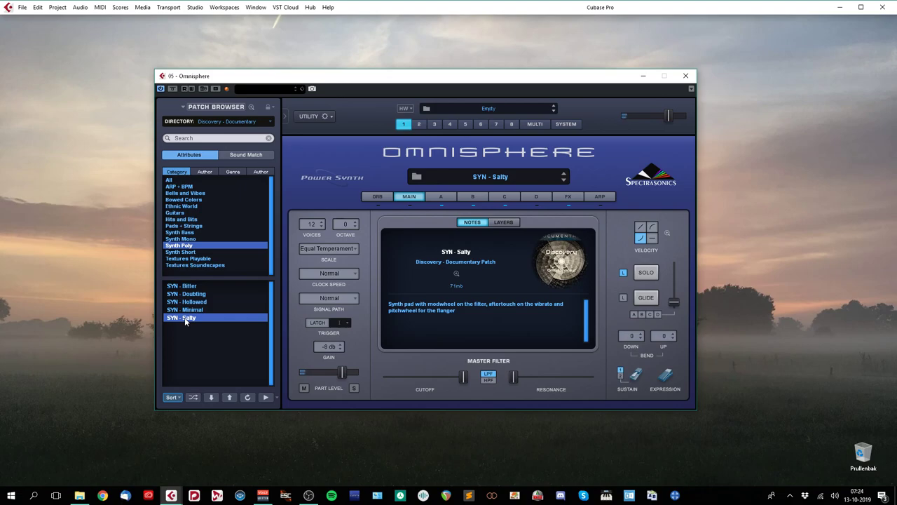
# Filter the patches to Synth Short and audition SYN - Back Then and SYN - Snap.
pyautogui.click(186, 252)
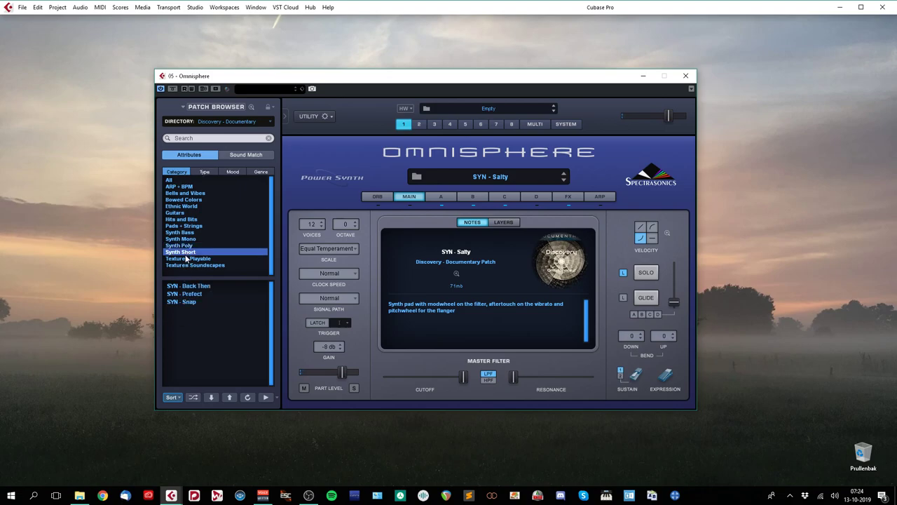
pyautogui.click(189, 287)
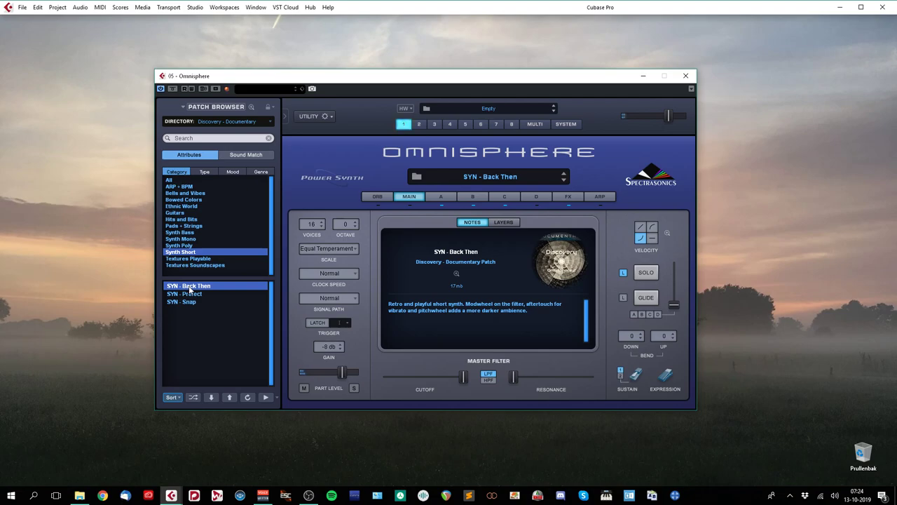
pyautogui.click(187, 302)
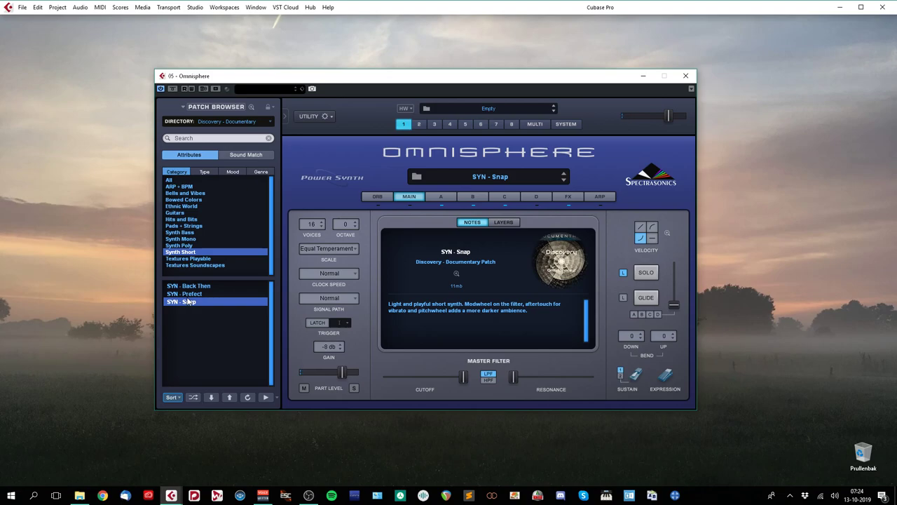
# Filter the patches to Textures Playable and audition TEXT - Absent Minded, Djora, Erased and Hidden in turn.
pyautogui.click(184, 259)
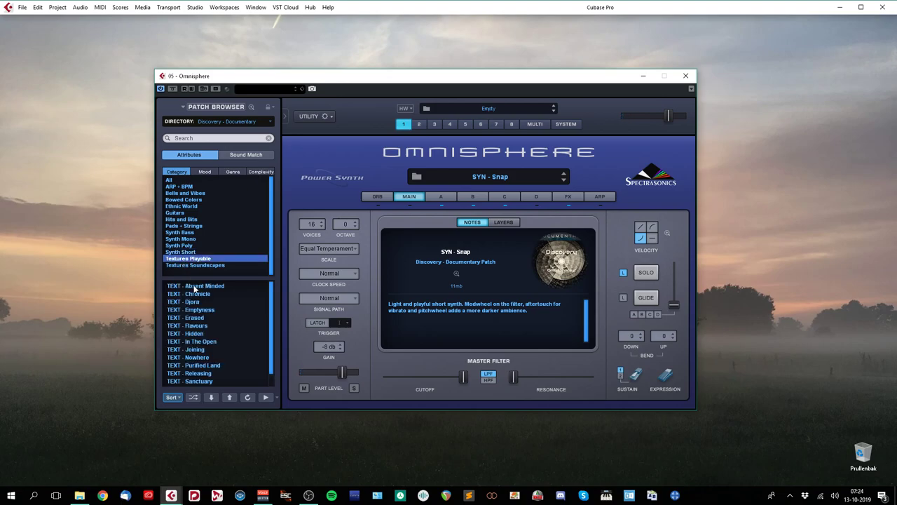
pyautogui.click(195, 287)
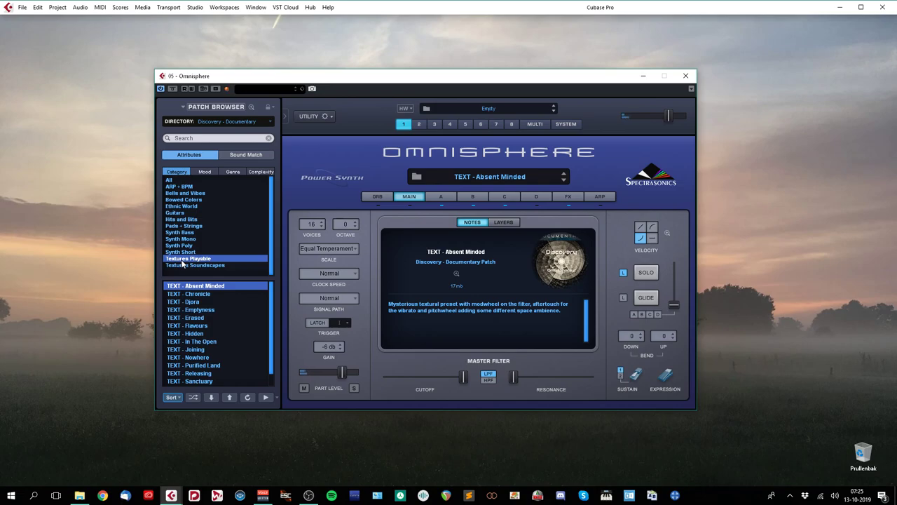
pyautogui.click(199, 302)
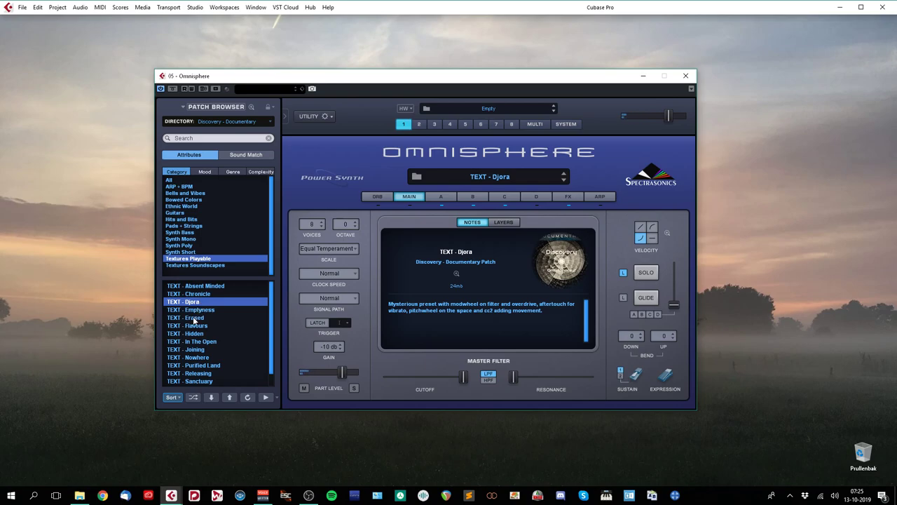
pyautogui.click(195, 319)
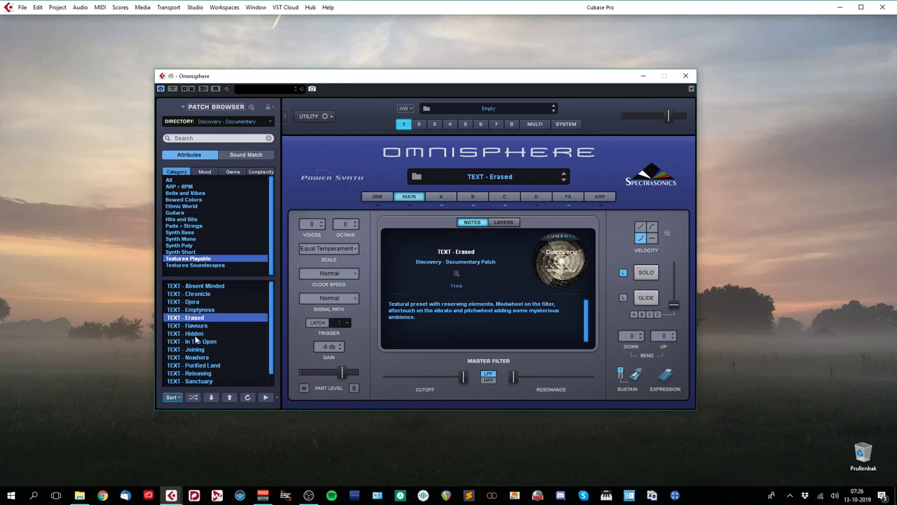
pyautogui.click(197, 336)
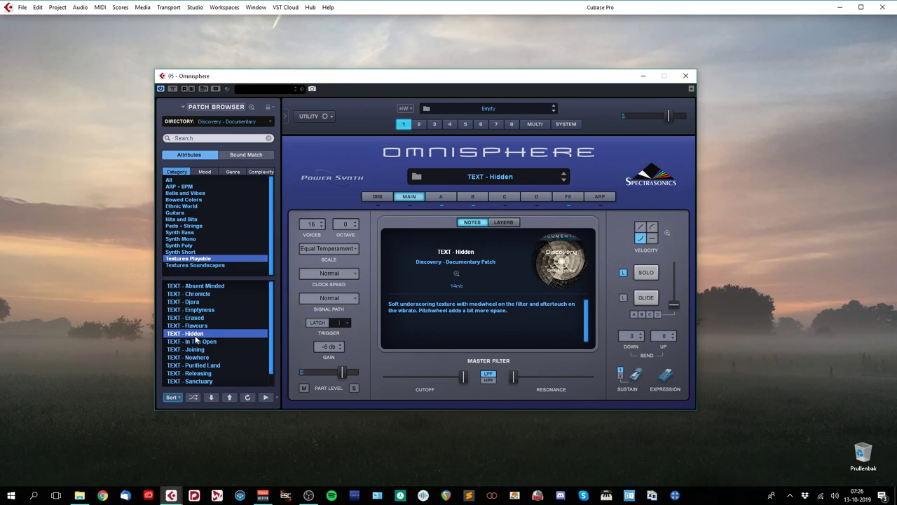
# Audition the Textures Playable patches TEXT - Joining, Purified Land, Sanctuary and Trails in turn.
pyautogui.click(195, 349)
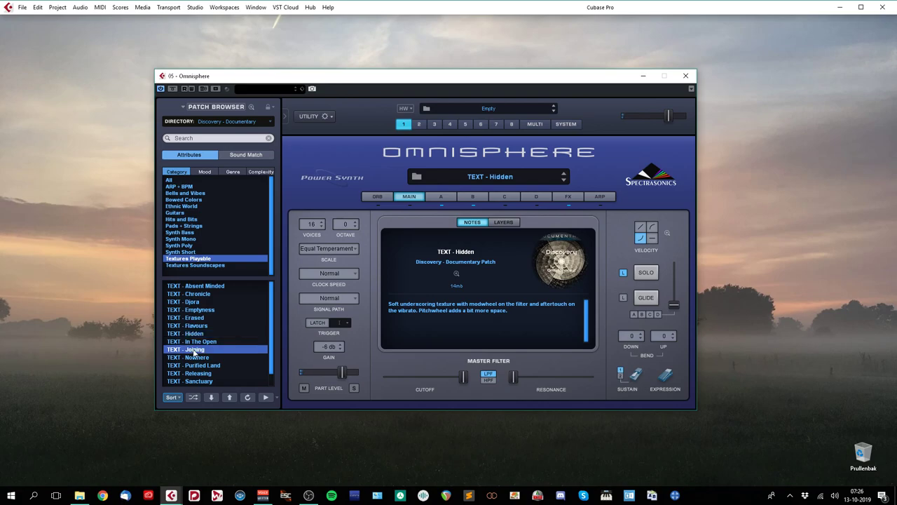
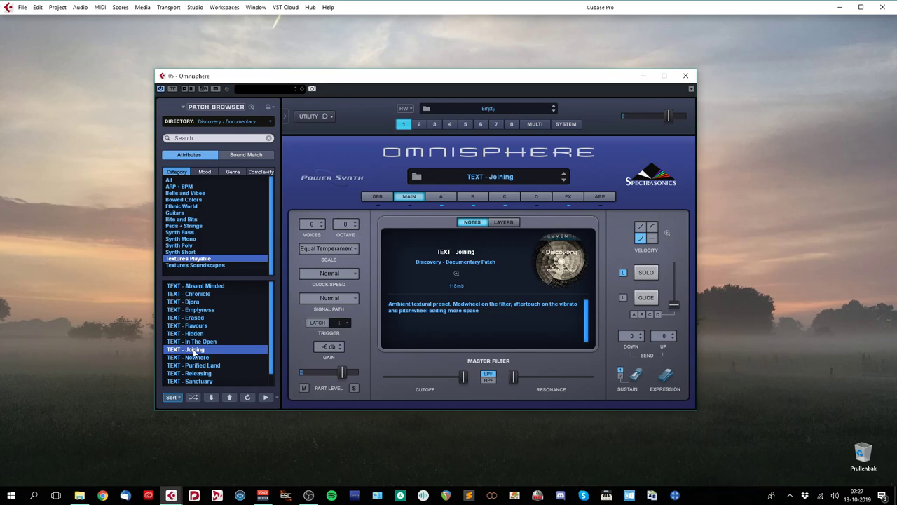
pyautogui.scroll(-1, 195, 353)
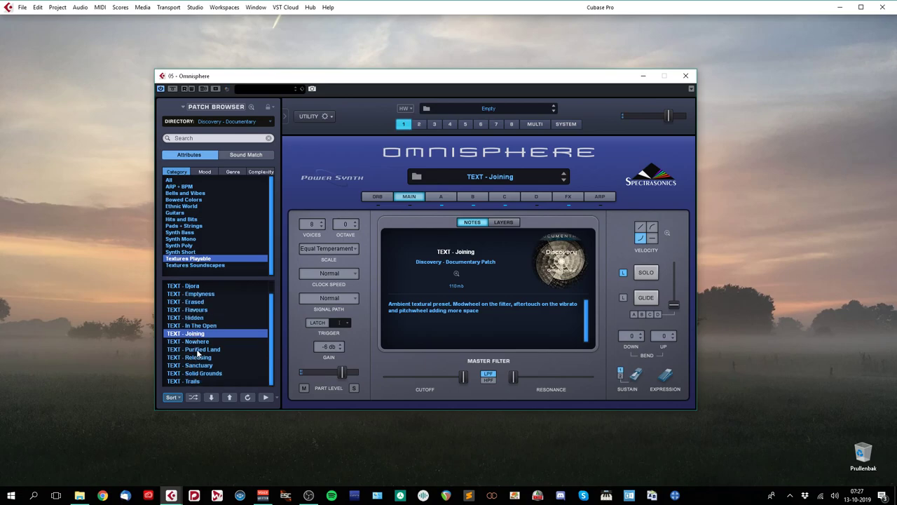
pyautogui.click(198, 351)
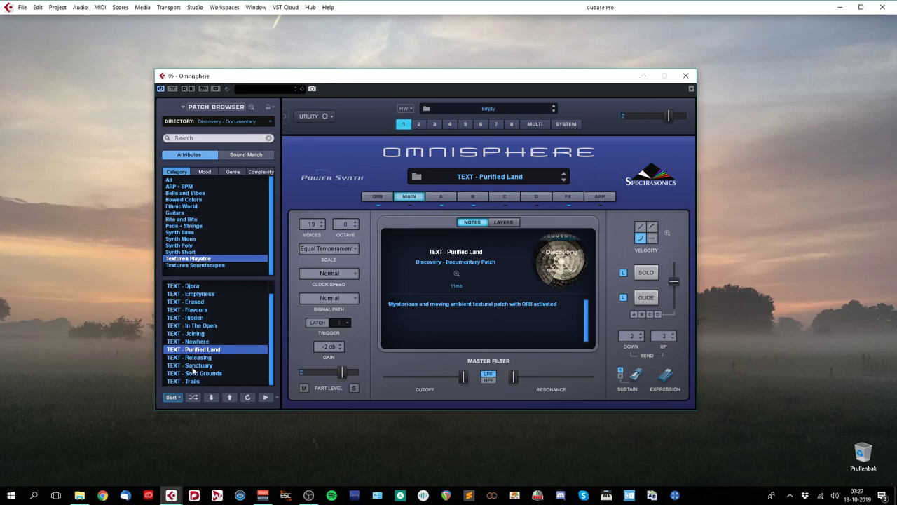
pyautogui.click(193, 367)
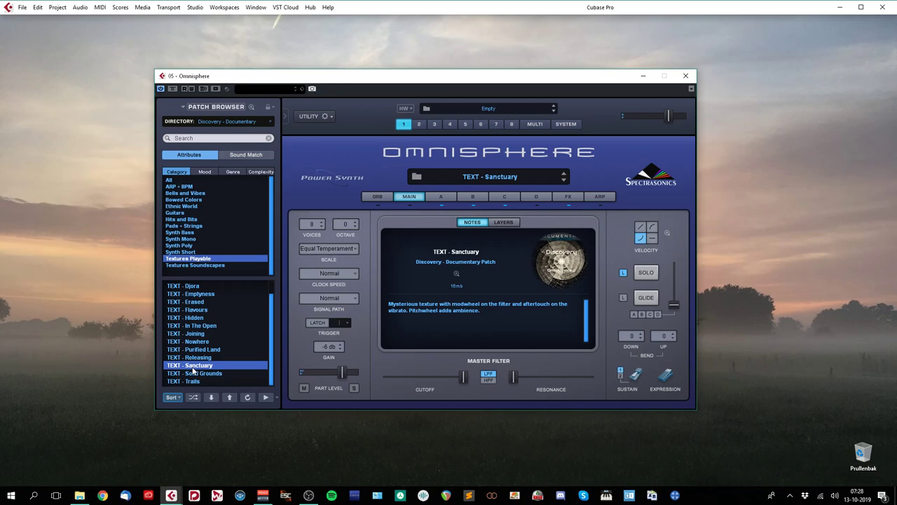
pyautogui.click(197, 382)
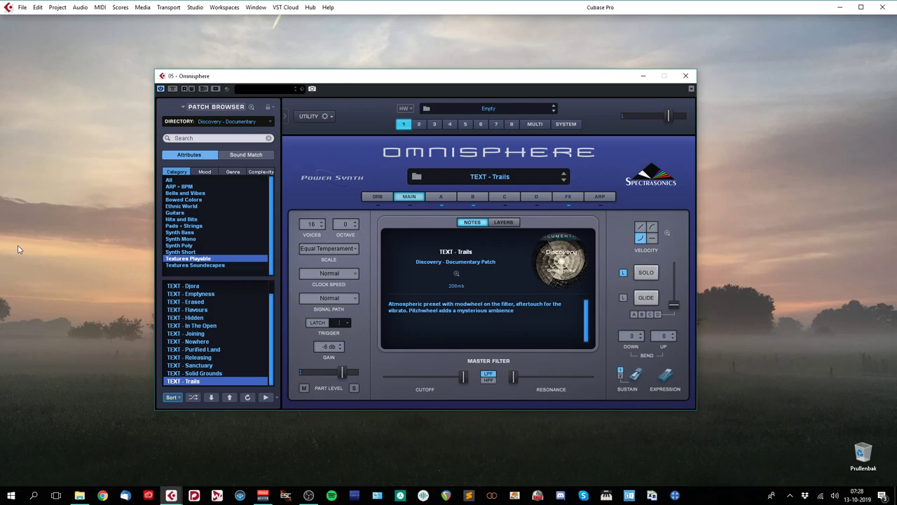
# Filter the patches to Textures Soundscapes and audition SC - Being There, Echorra, New Fate and No Justice in turn.
pyautogui.click(188, 266)
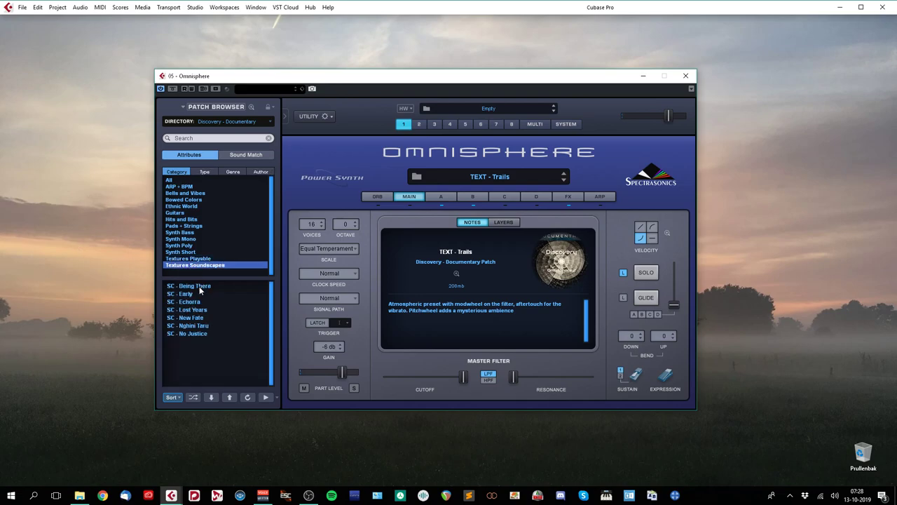
pyautogui.click(199, 286)
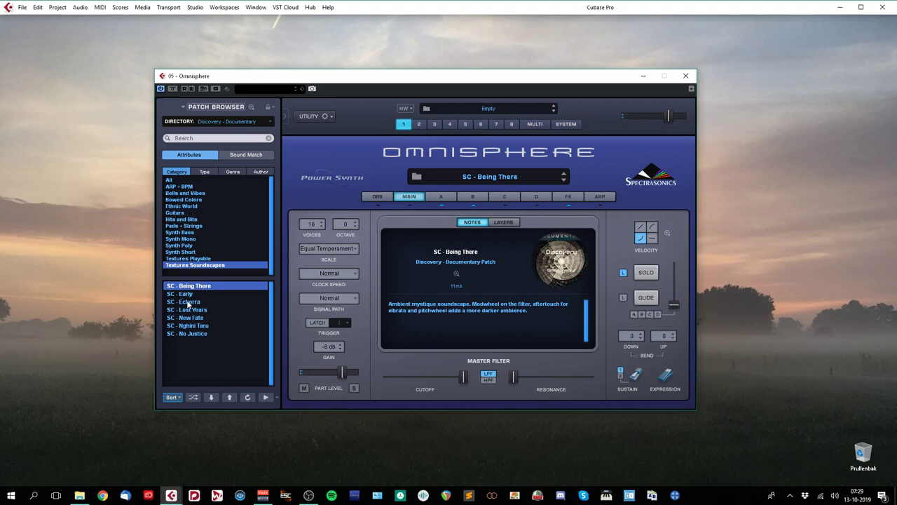
pyautogui.click(188, 302)
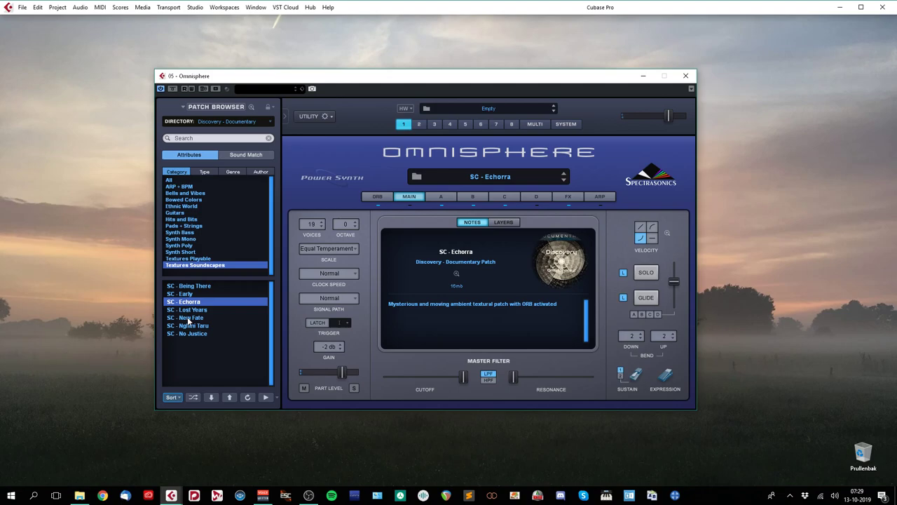
pyautogui.click(189, 319)
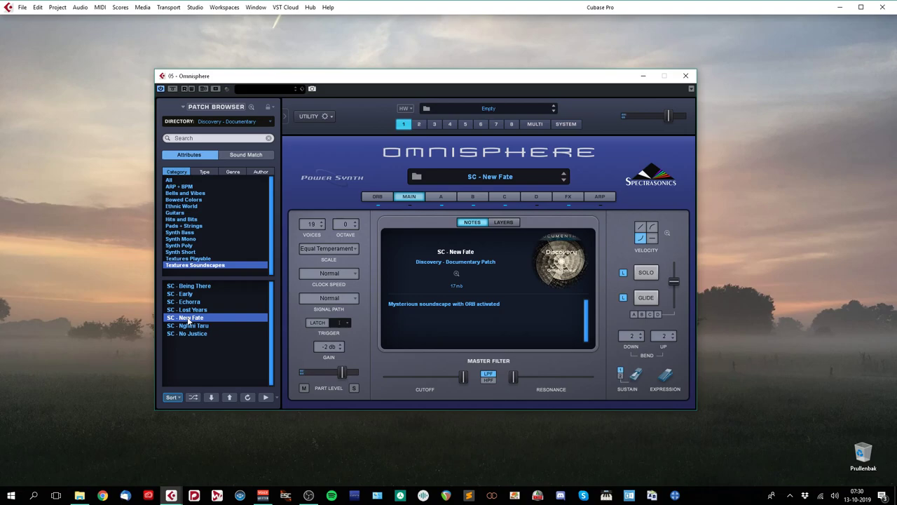
pyautogui.click(206, 334)
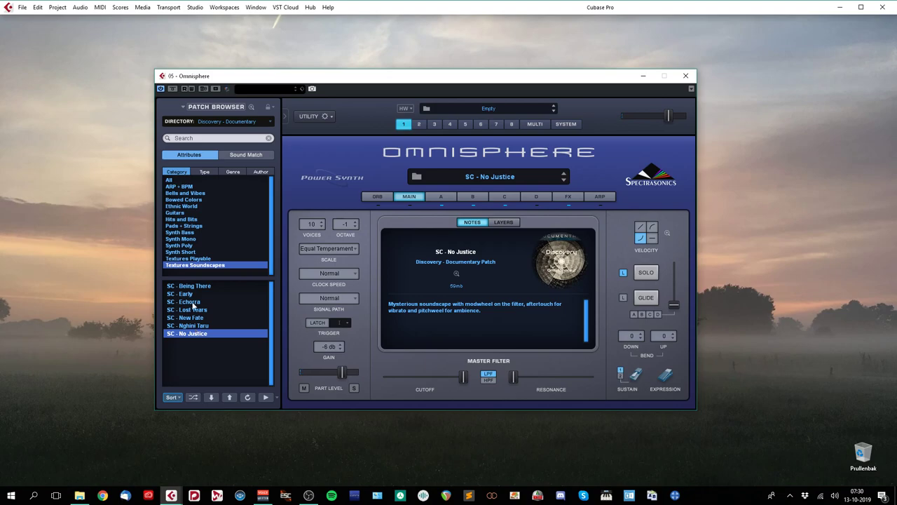
# Switch the patch browser to the Discovery - Documentary Deluxe user directory.
pyautogui.click(226, 122)
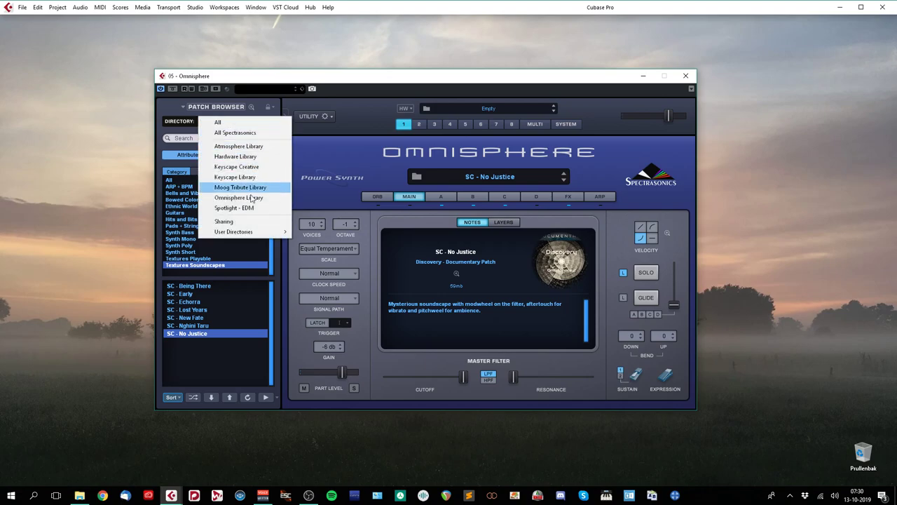
pyautogui.moveTo(259, 231)
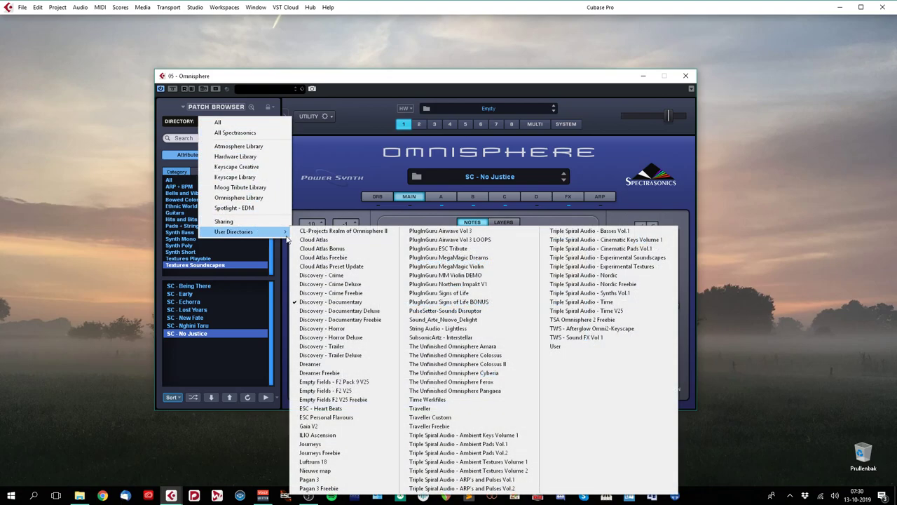
pyautogui.click(329, 311)
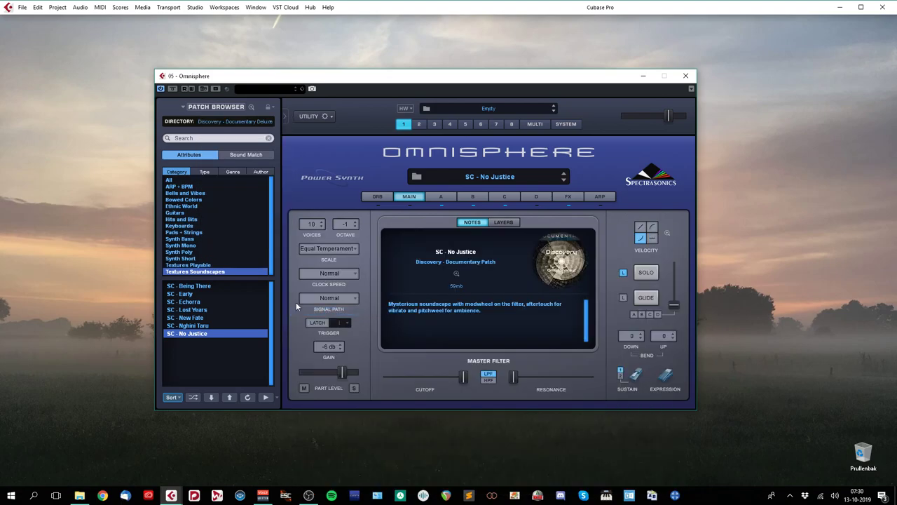
# Filter the patches to Keyboards and audition KEY - Decide, Delicate, Elements, Early Dawn and November Mornings in turn.
pyautogui.click(182, 226)
pyautogui.click(183, 286)
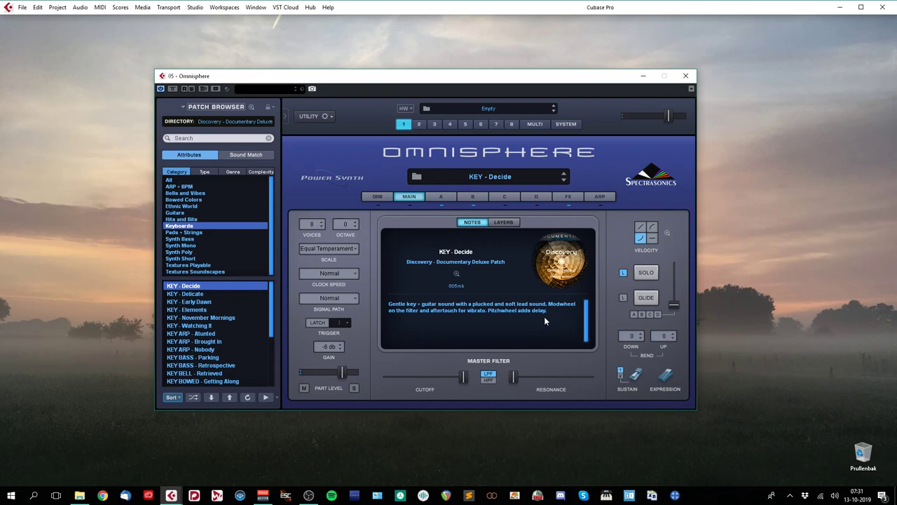
pyautogui.click(199, 295)
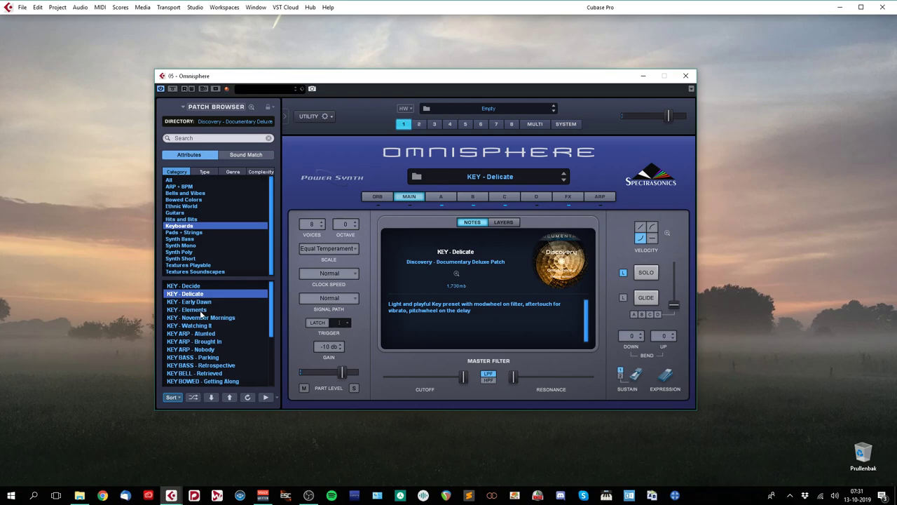
pyautogui.click(196, 309)
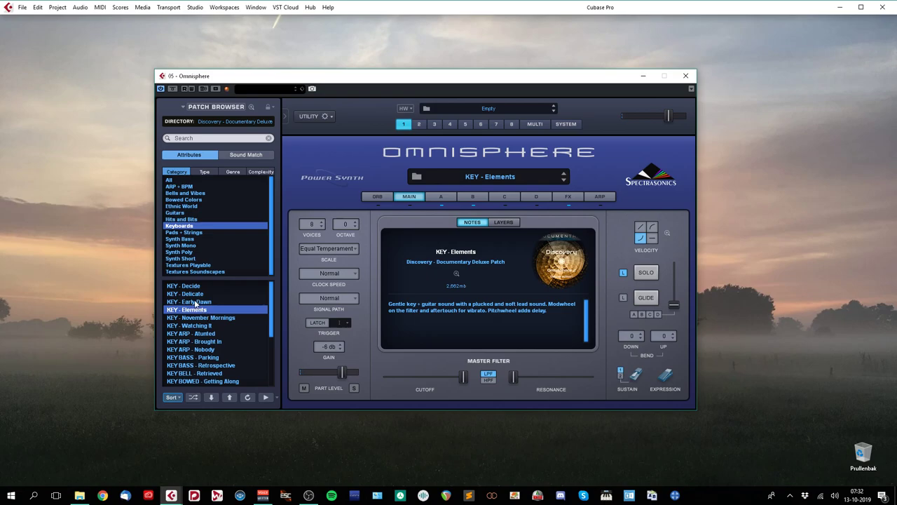
pyautogui.click(196, 303)
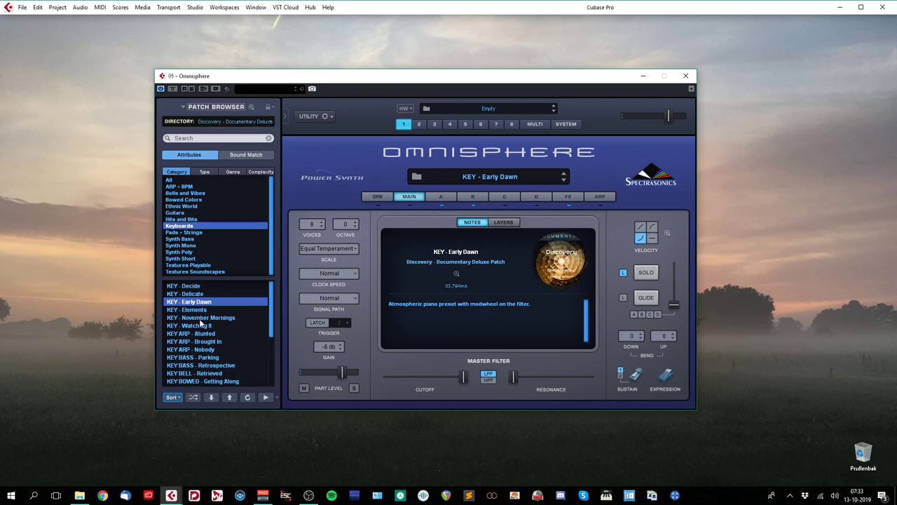
pyautogui.click(199, 321)
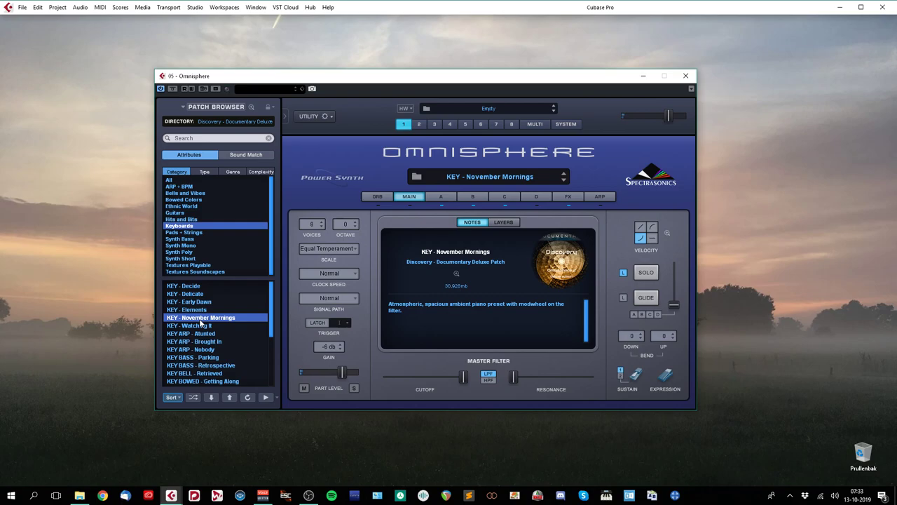
# Audition the Keyboards patches KEY ARP - Atunted, Brought In and Nobody, followed by KEY BASS - Parking.
pyautogui.click(203, 334)
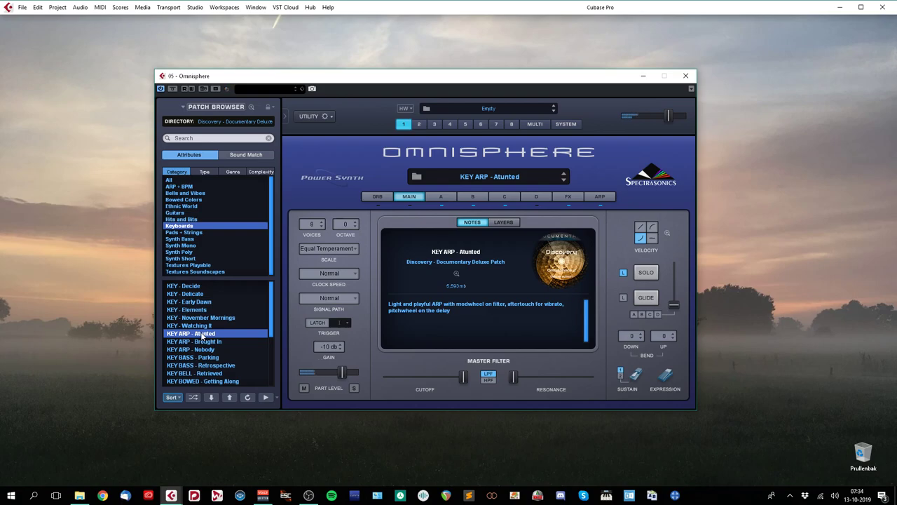
pyautogui.click(185, 342)
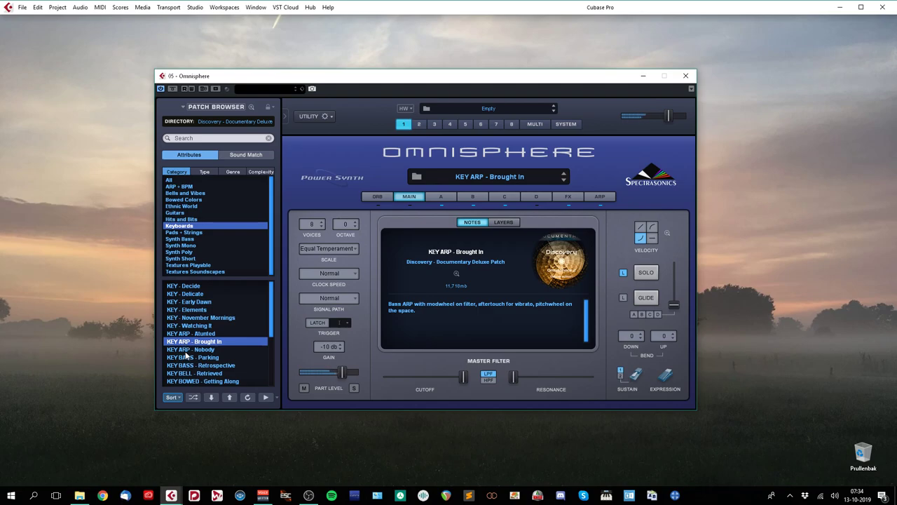
pyautogui.click(188, 349)
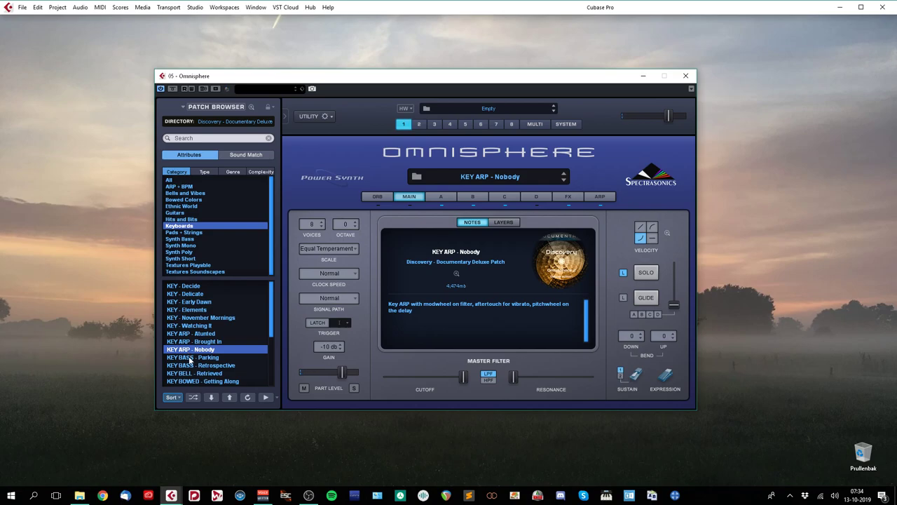
pyautogui.click(189, 359)
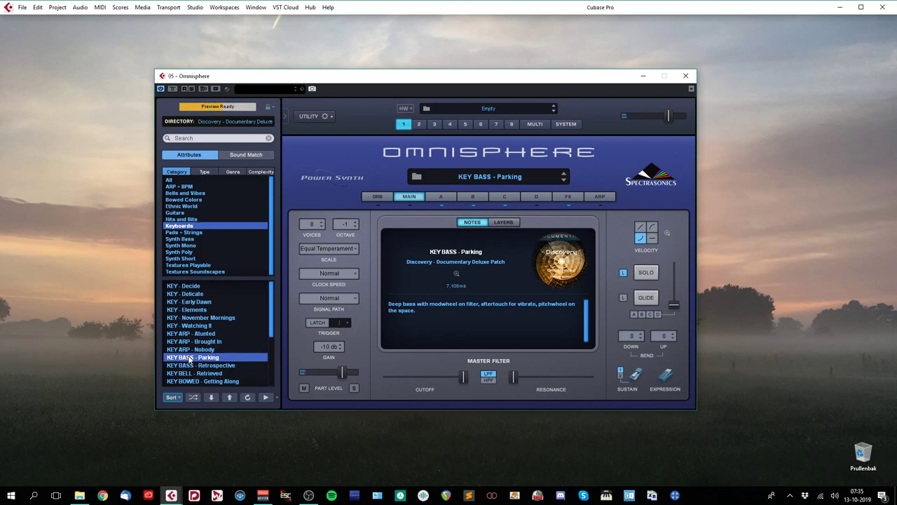
# Audition KEY BELL - Retrieved, KEY BOWED - Getting Along, KEY PAD - Little Miracle, KEY PAD - Wonders and KEY SC - Isles in turn.
pyautogui.scroll(-4, 199, 347)
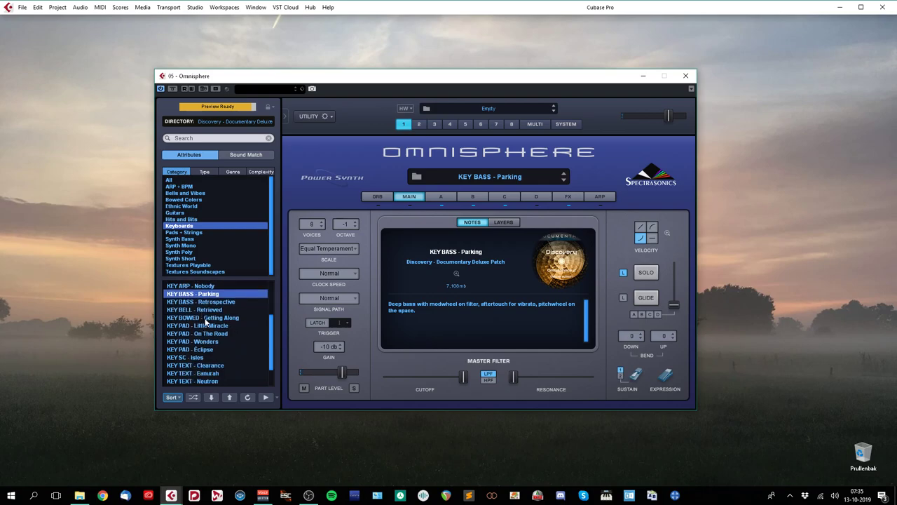
pyautogui.click(204, 311)
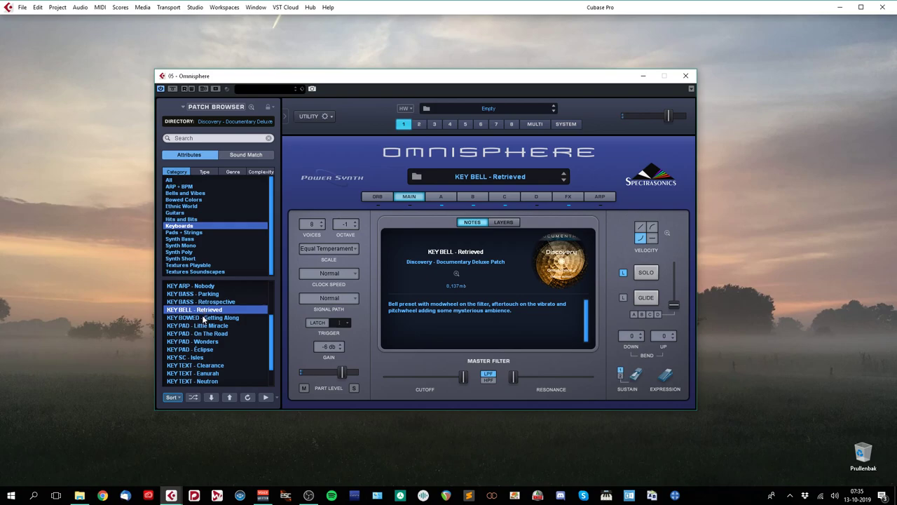
pyautogui.click(204, 319)
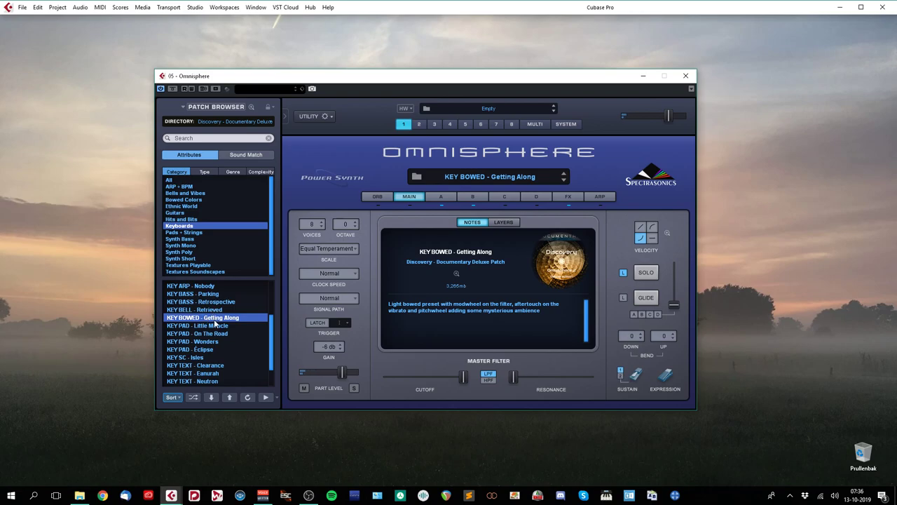
pyautogui.click(214, 327)
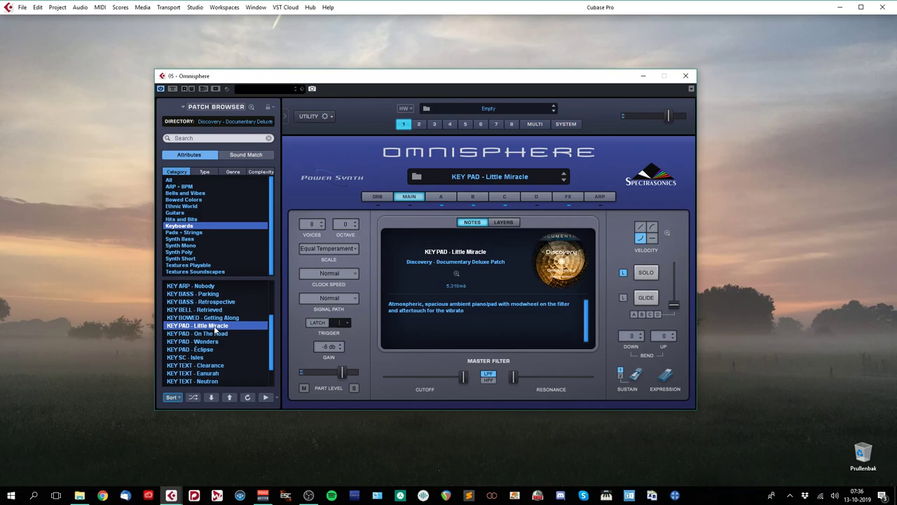
pyautogui.click(202, 342)
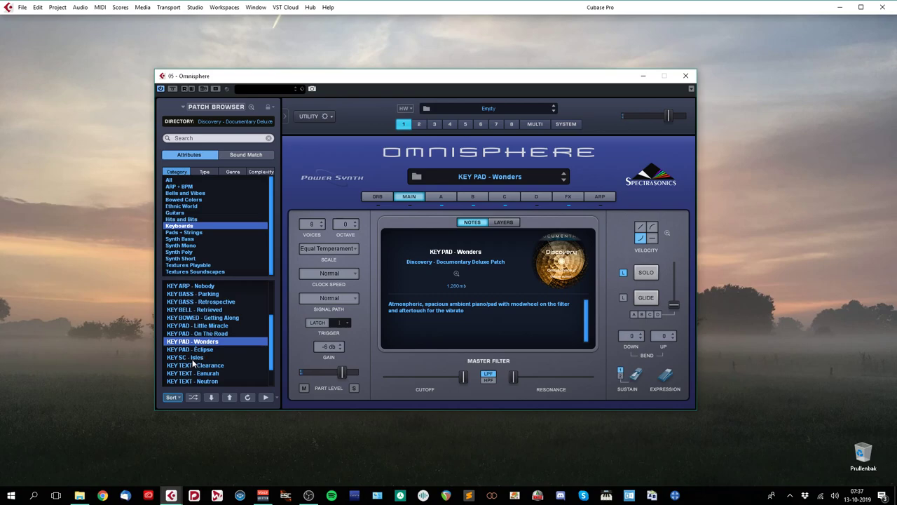
pyautogui.click(193, 358)
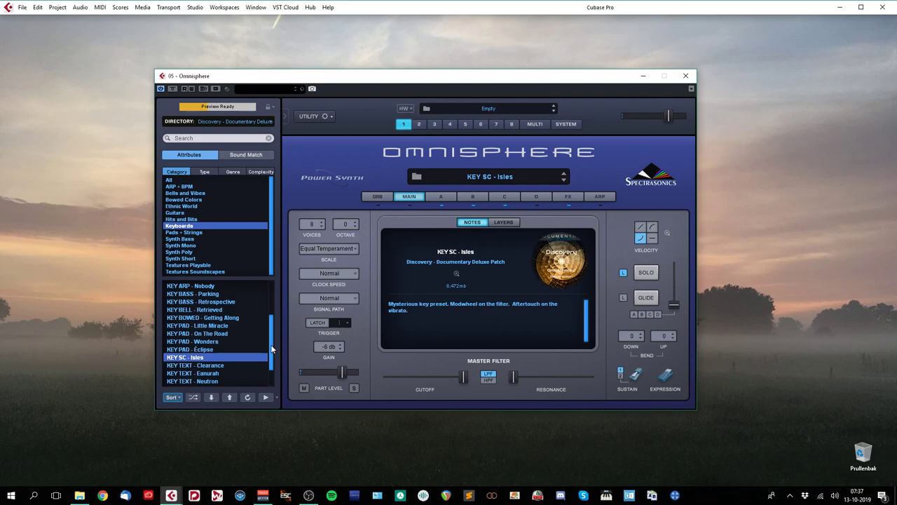
# Audition the Keyboards patches KEY TEXT - Eanurah, New Fate, Quiet Afternoon and Reflections in turn.
pyautogui.moveTo(272, 348); pyautogui.dragTo(272, 373)
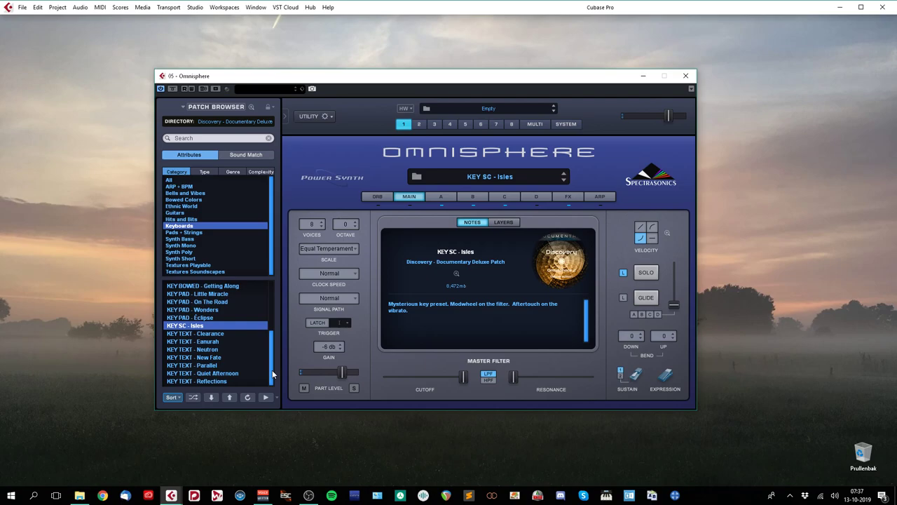
pyautogui.click(211, 342)
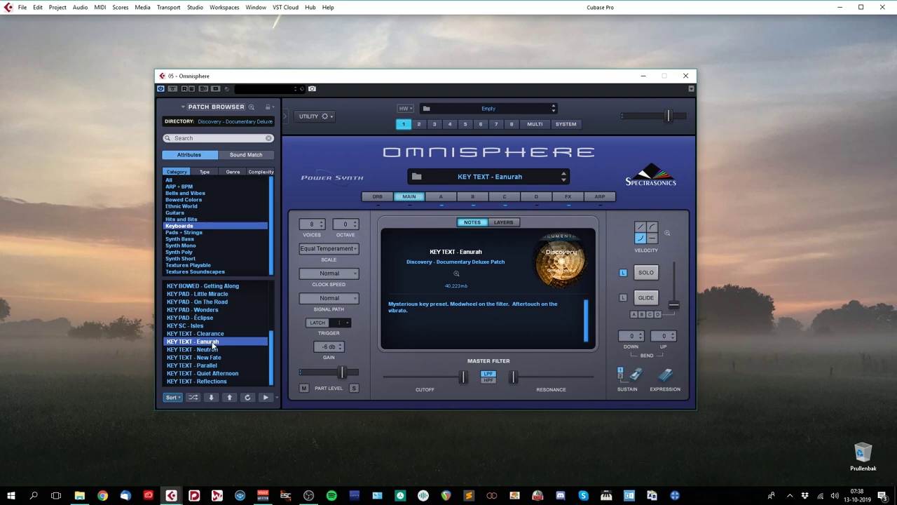
pyautogui.click(203, 358)
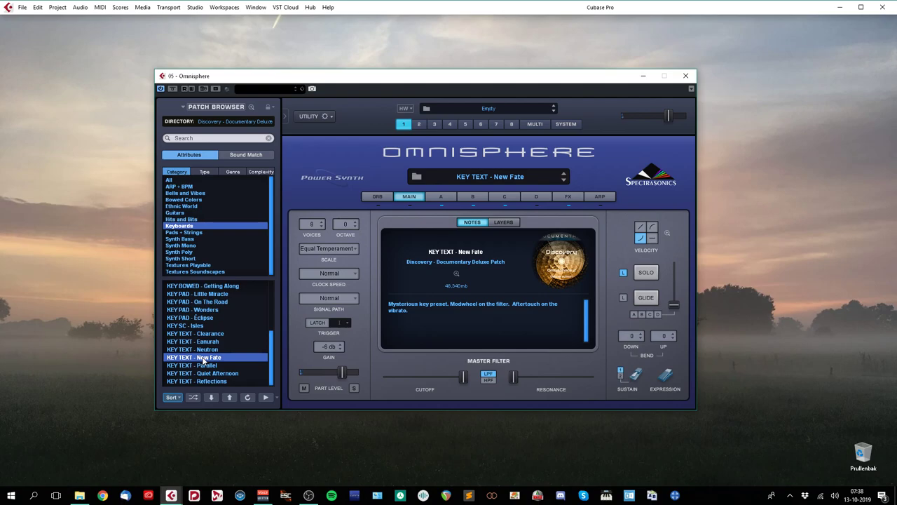
pyautogui.click(200, 374)
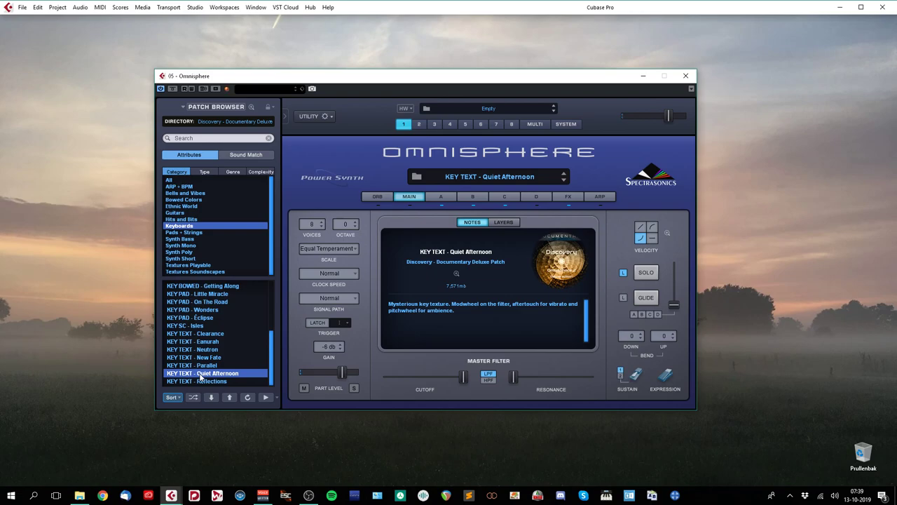
pyautogui.click(200, 382)
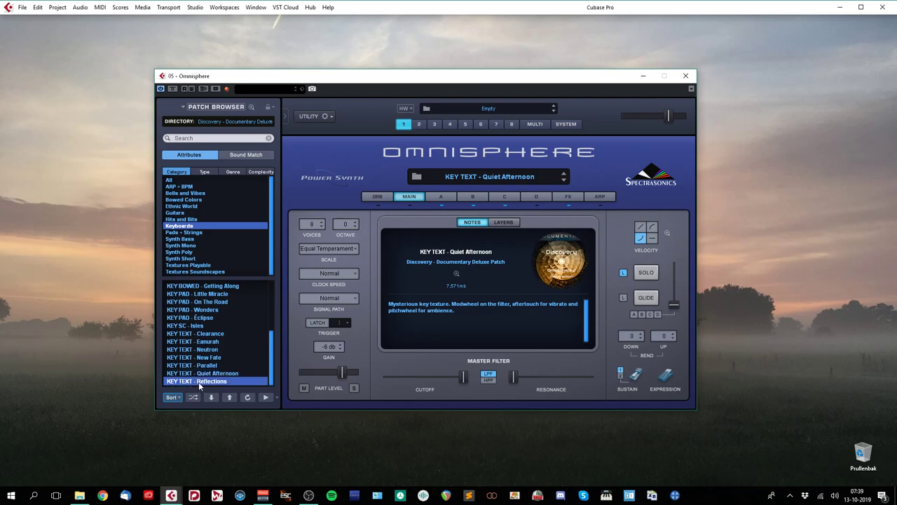